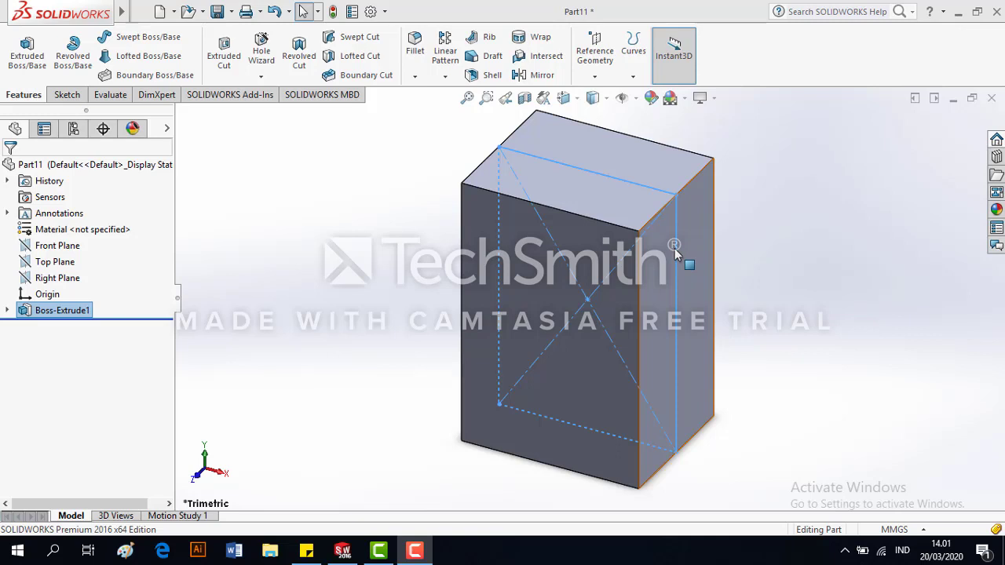
Step: Examine the extruded rectangular block from several angles, including its top, side and bottom faces
middle_drag(638, 282, 597, 220)
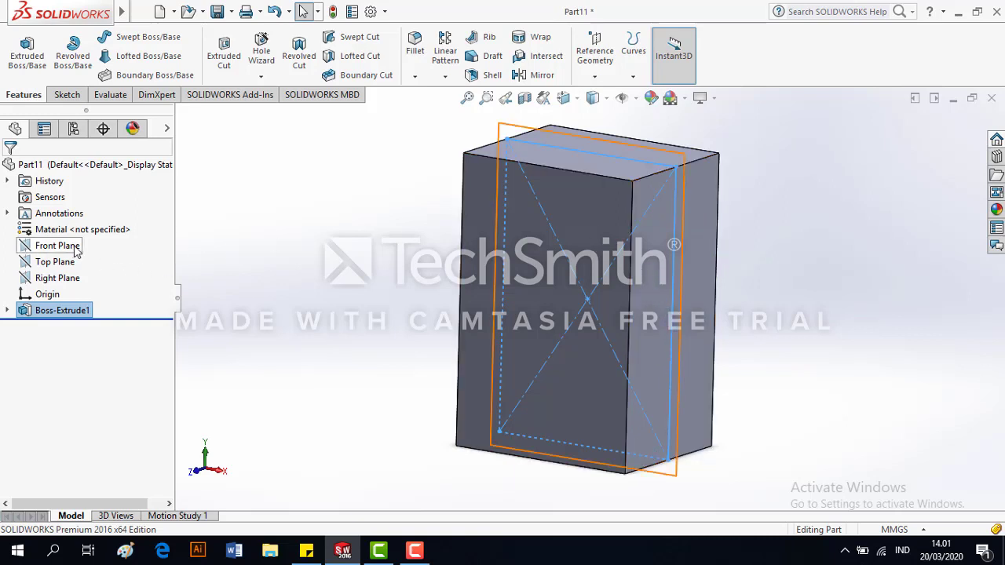
middle_drag(594, 313, 632, 234)
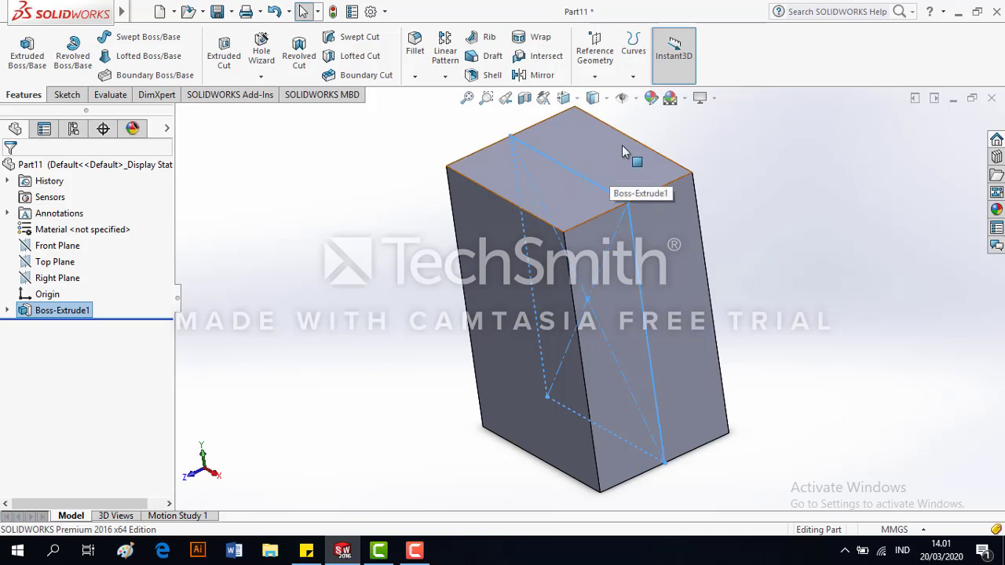
middle_drag(604, 468, 624, 302)
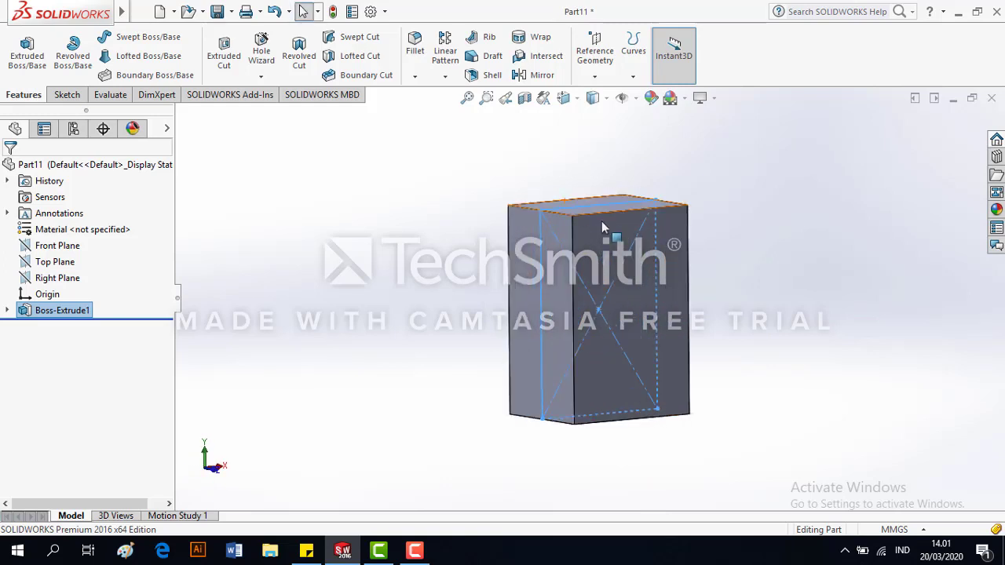
middle_drag(603, 228, 552, 483)
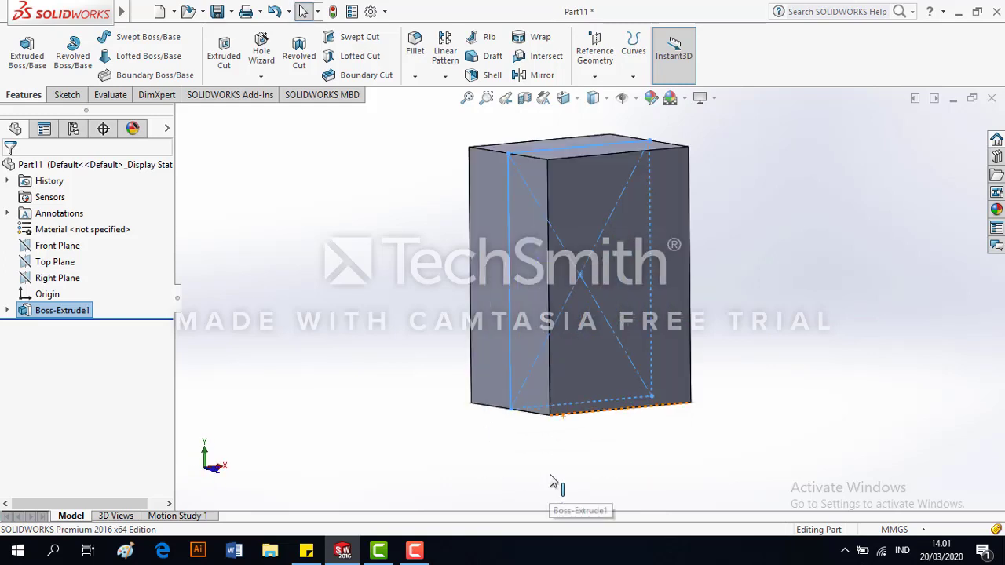
middle_drag(609, 179, 607, 305)
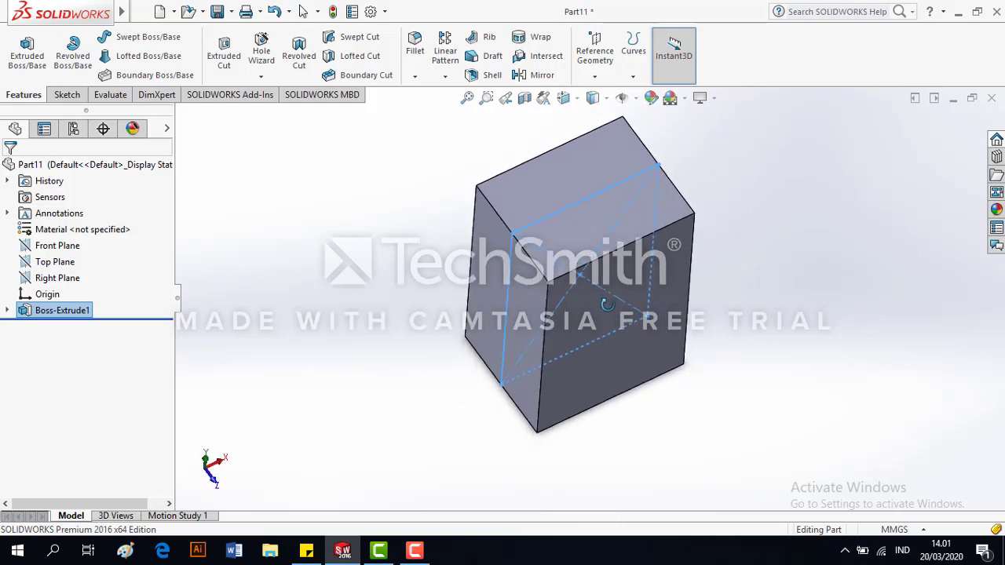
middle_drag(607, 305, 617, 234)
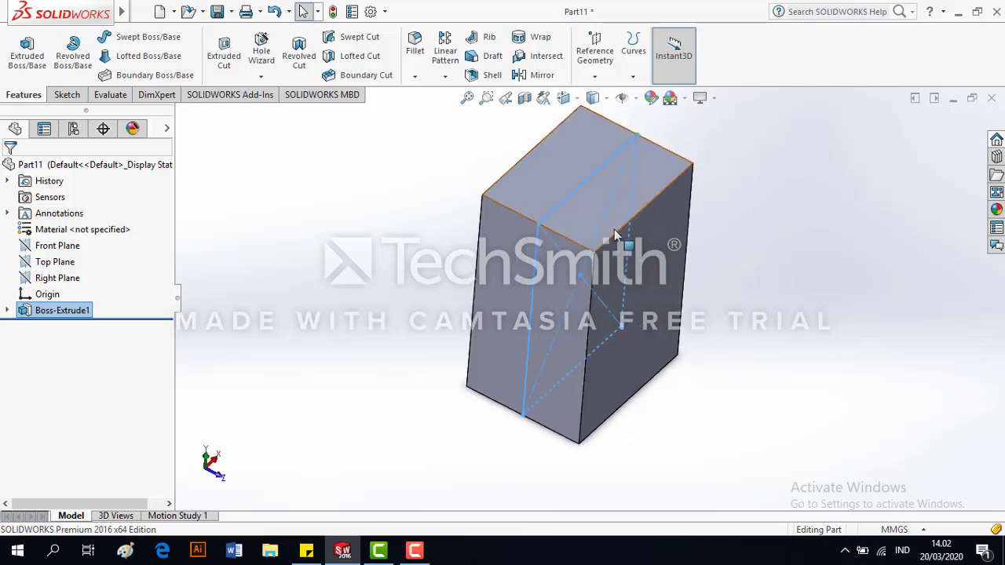
middle_drag(601, 160, 529, 173)
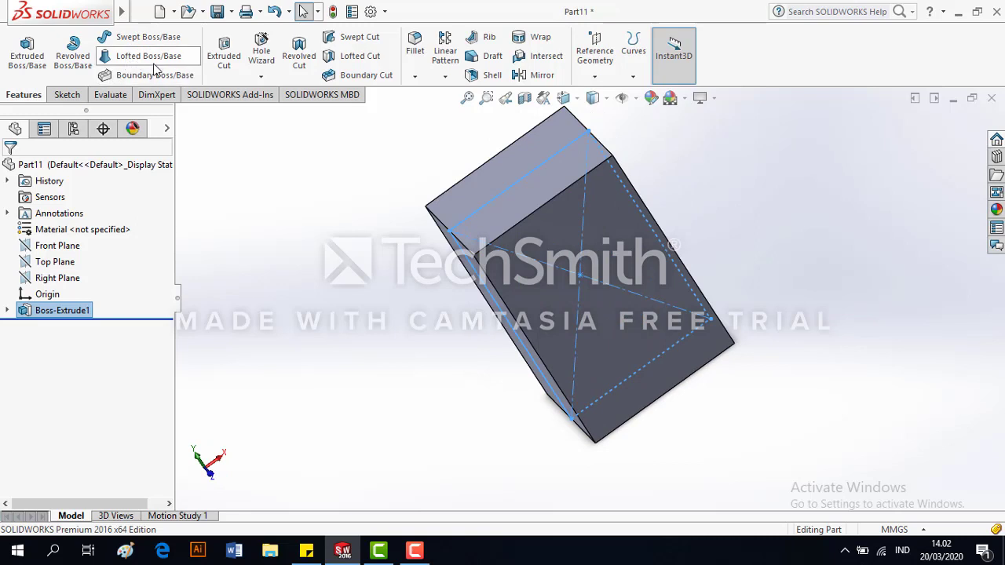
middle_drag(565, 214, 628, 240)
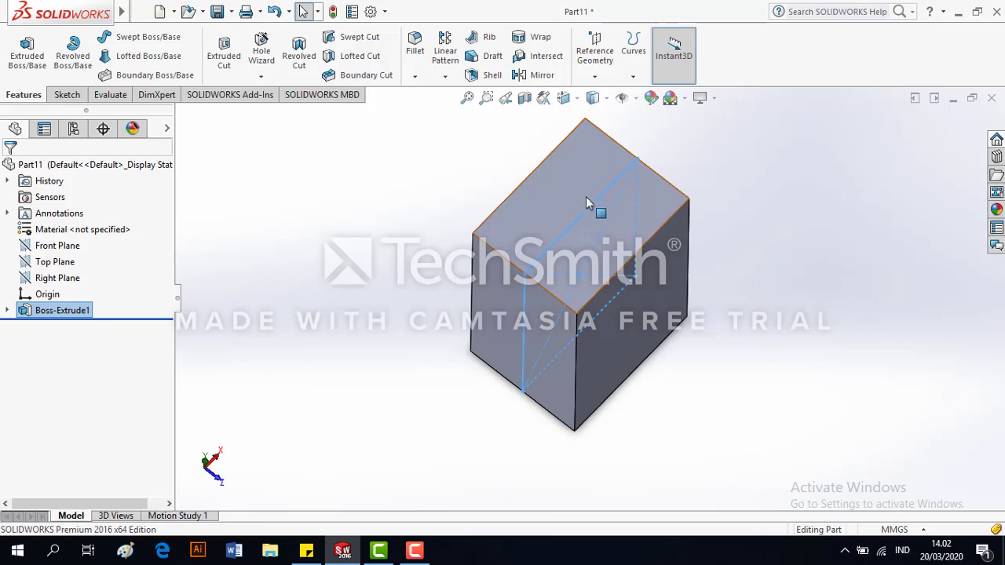
middle_drag(597, 358, 571, 308)
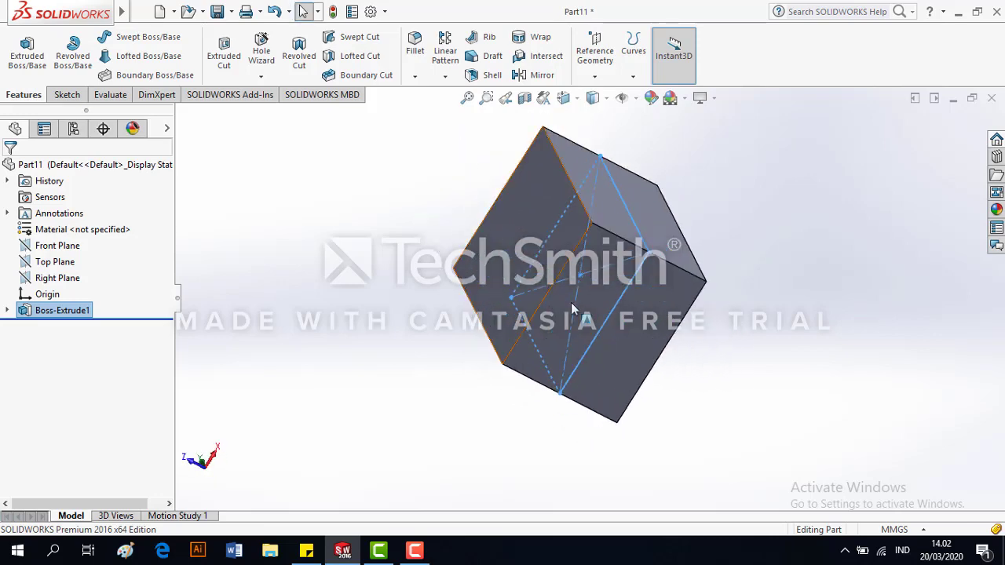
middle_drag(589, 271, 720, 390)
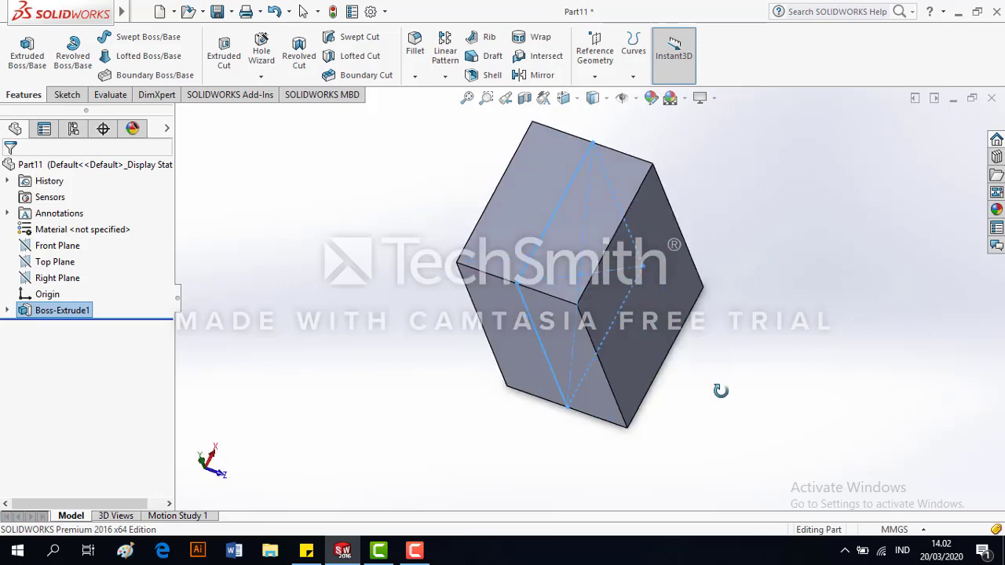
middle_drag(619, 295, 691, 330)
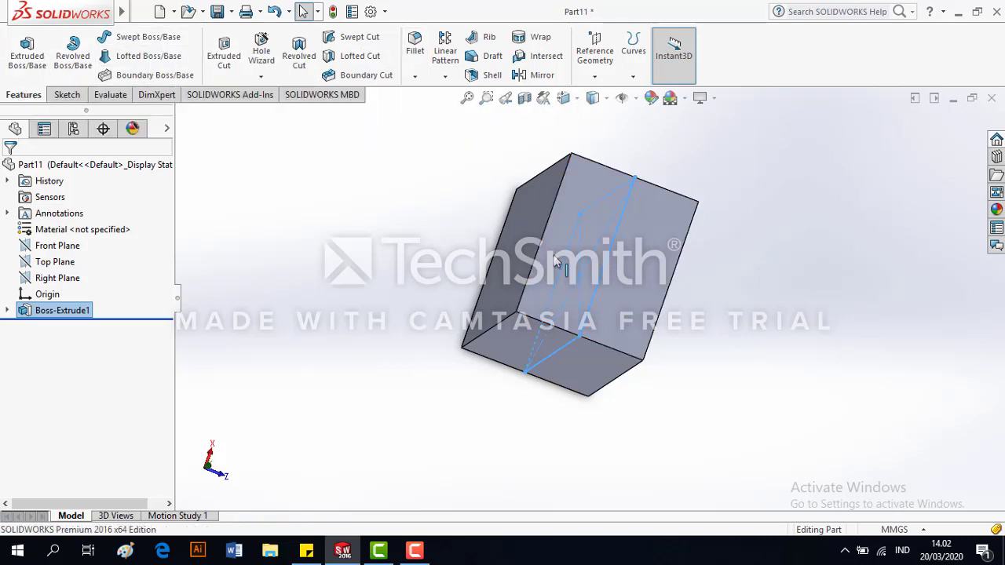
middle_drag(554, 262, 525, 206)
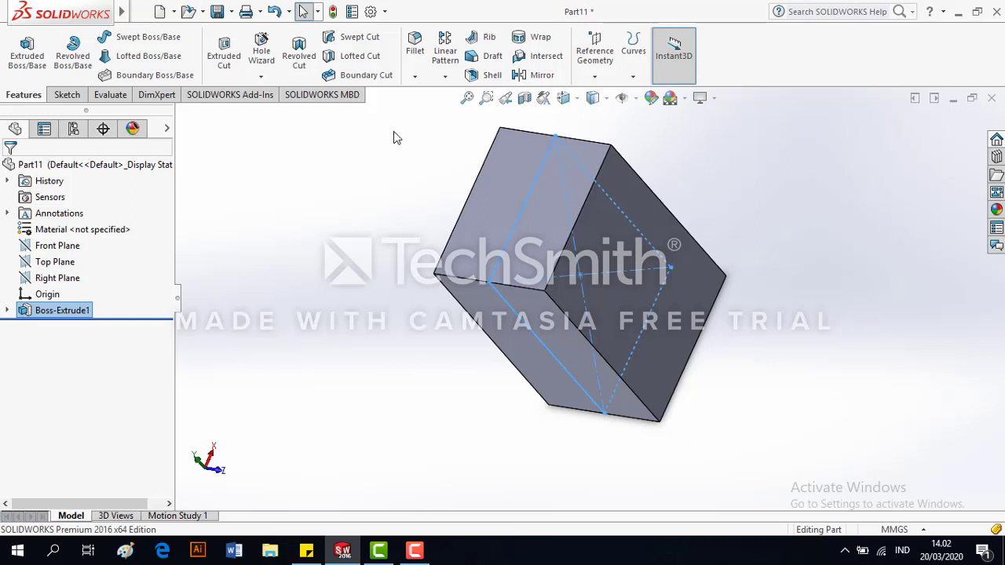
middle_drag(396, 137, 377, 395)
middle_drag(542, 202, 581, 235)
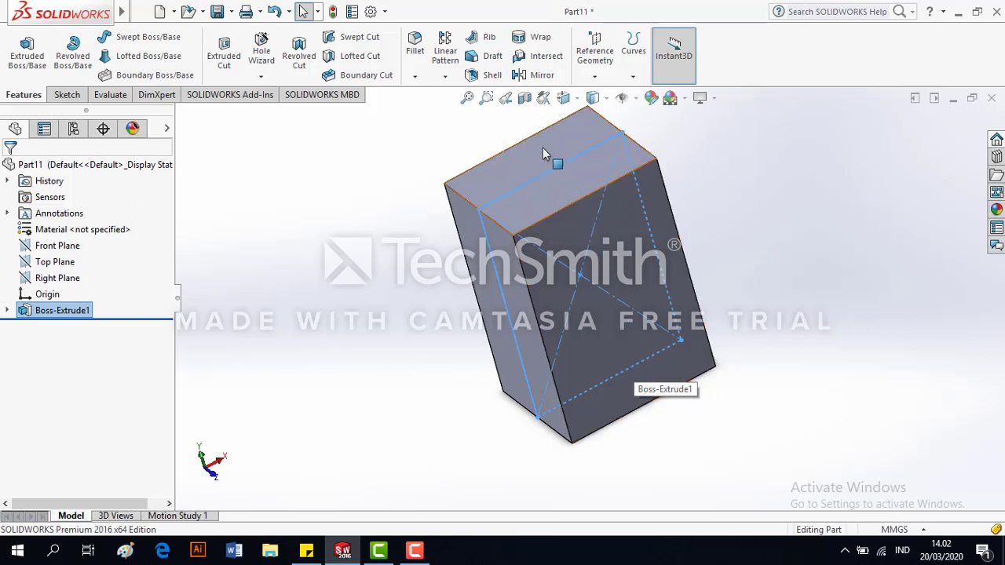
Step: Start a new sketch on the block's top face and view that face straight on
click(63, 96)
click(19, 50)
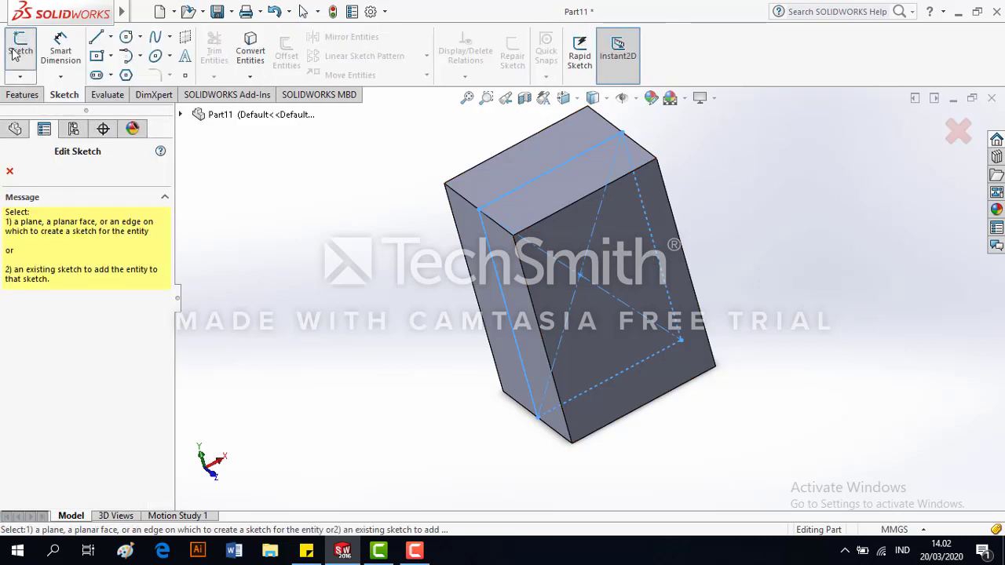
click(544, 155)
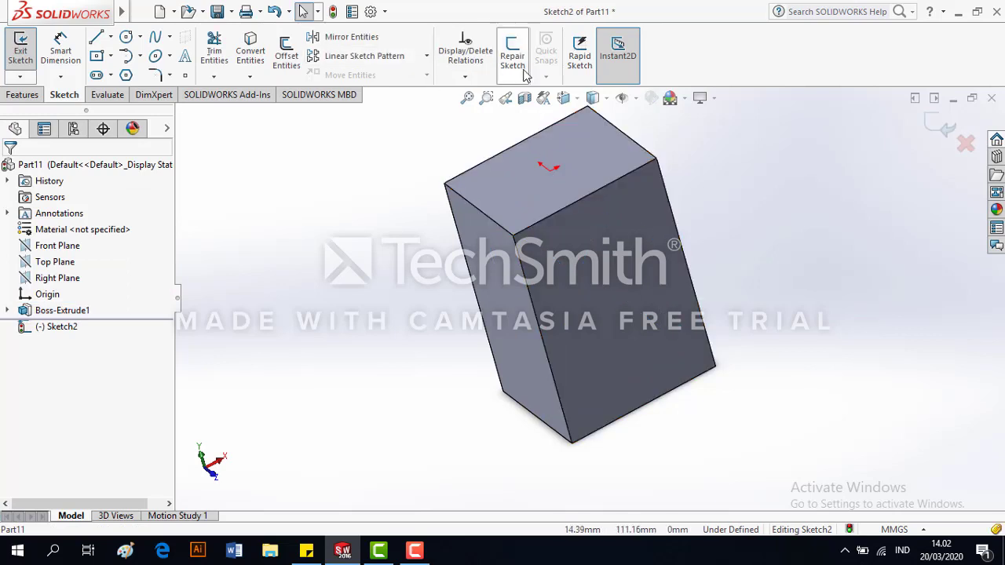
middle_drag(628, 175, 635, 227)
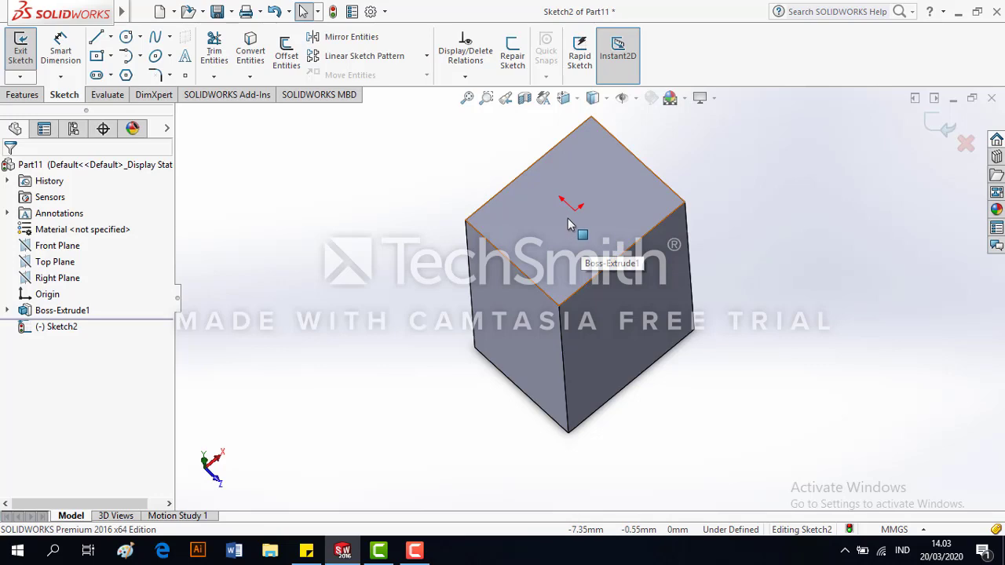
click(577, 100)
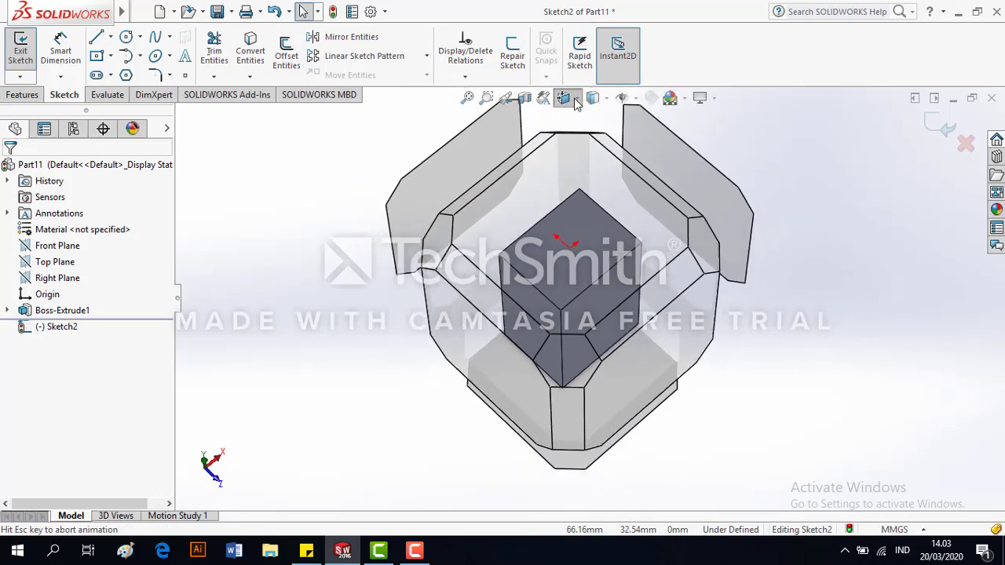
click(648, 186)
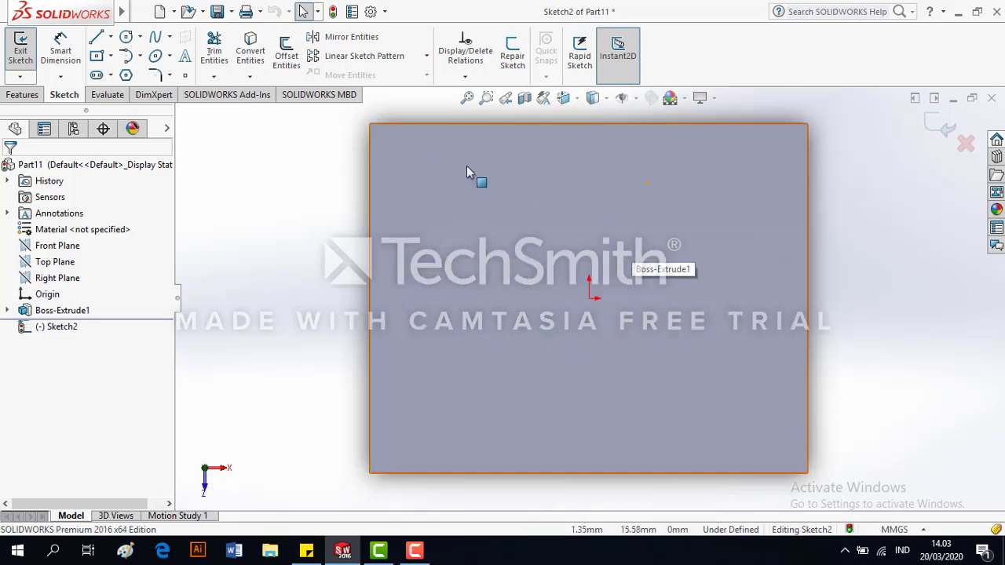
Step: Draw a circle about 68 mm in diameter on the top face, centred on the origin
click(125, 38)
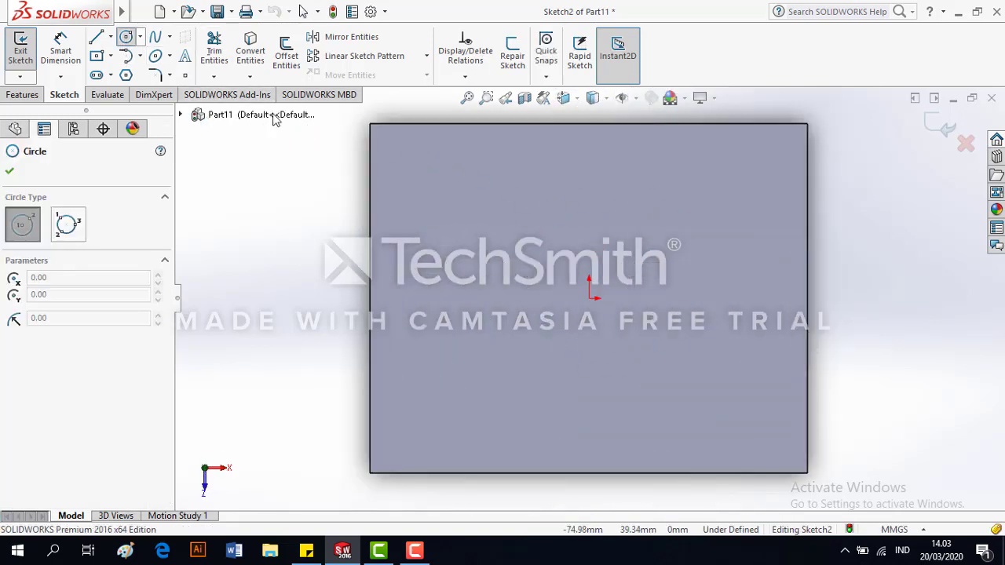
click(589, 299)
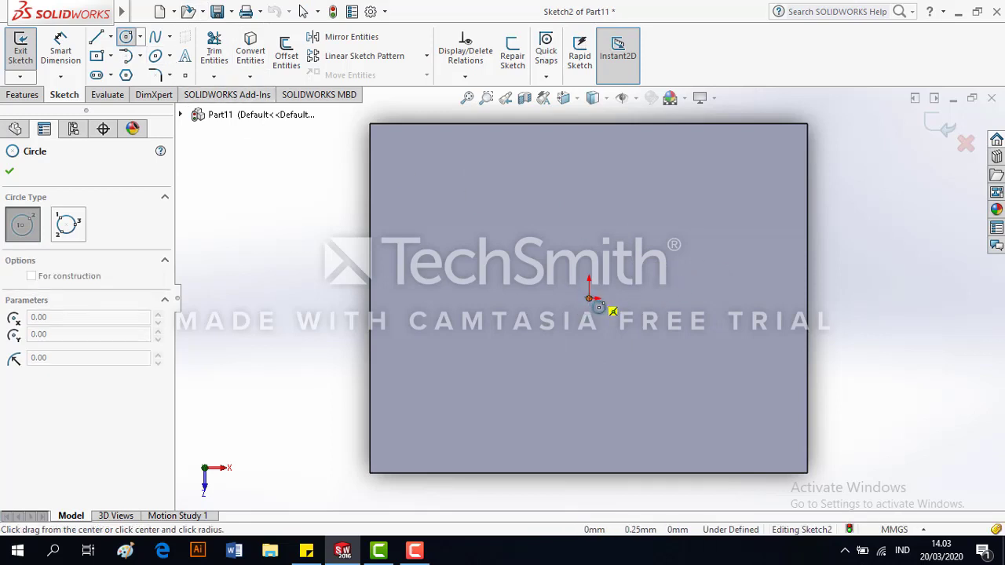
click(713, 382)
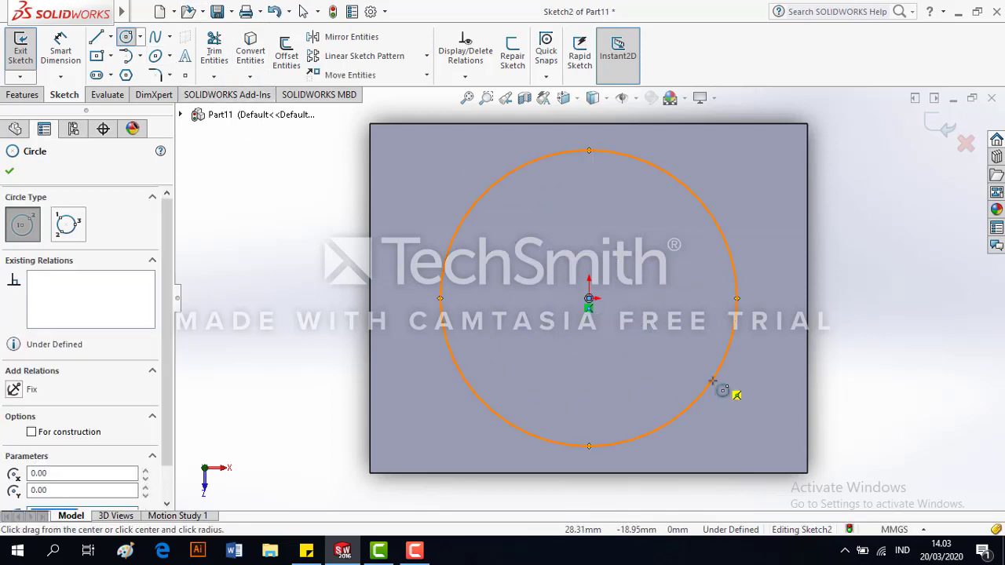
Step: Dimension the circle's diameter to 40 mm and exit the sketch
click(61, 48)
click(729, 260)
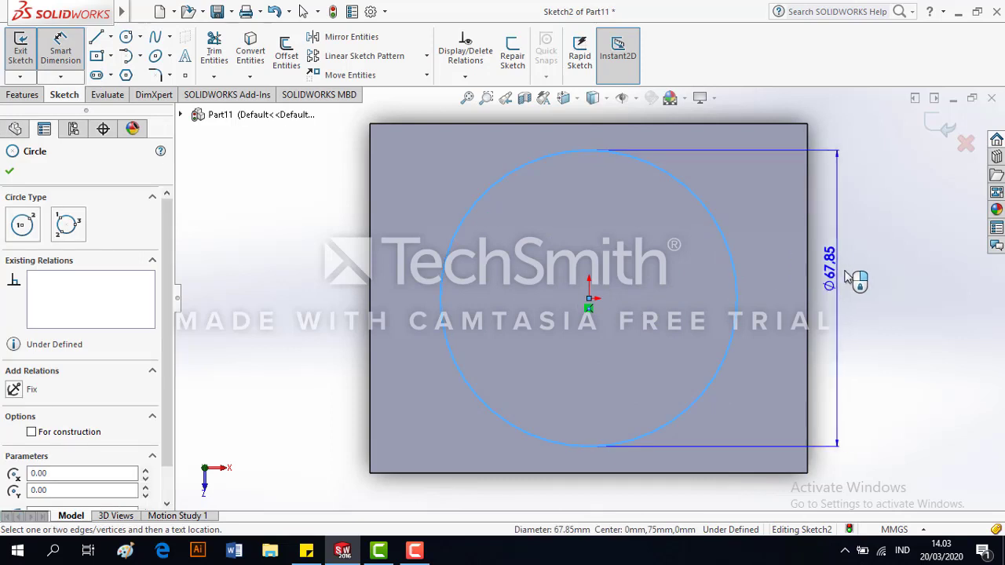
click(846, 279)
text(40)
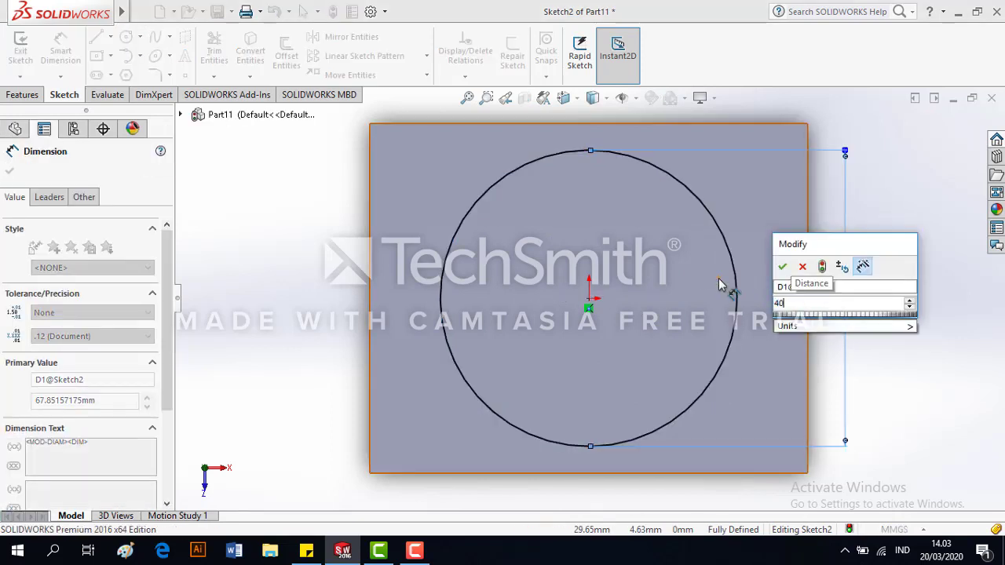
key(Return)
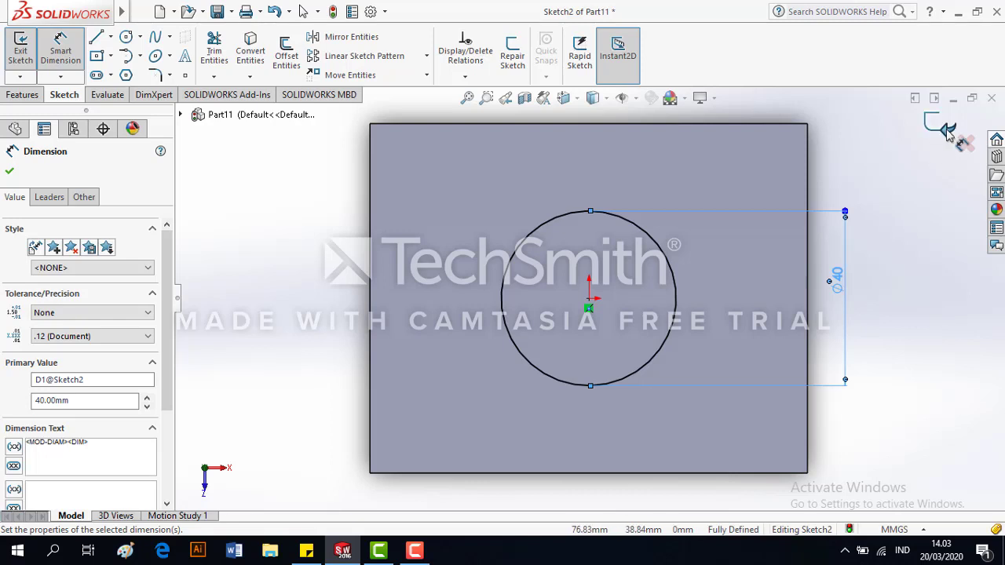
click(10, 172)
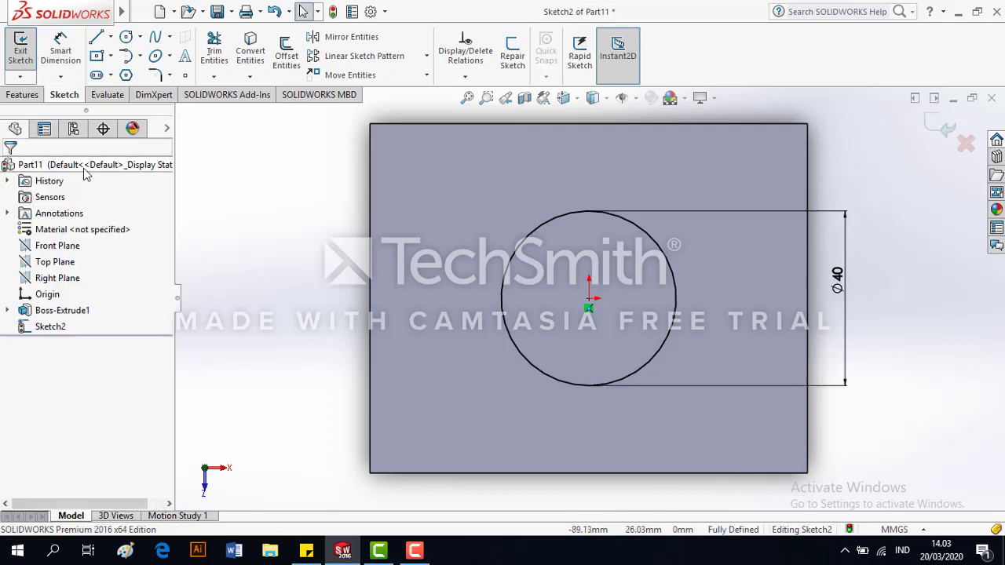
click(947, 129)
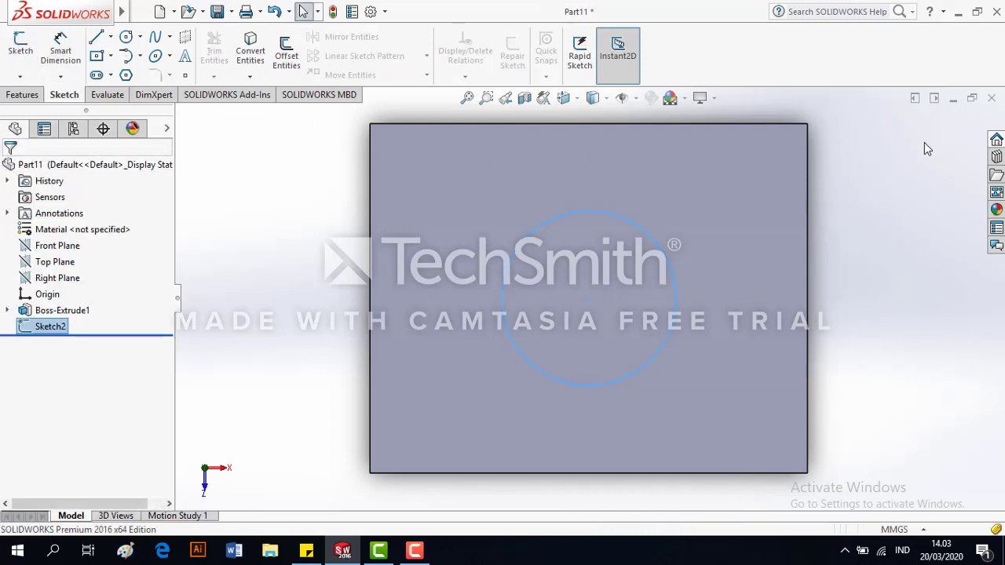
middle_drag(834, 350, 548, 325)
scroll(550, 327, up, 3)
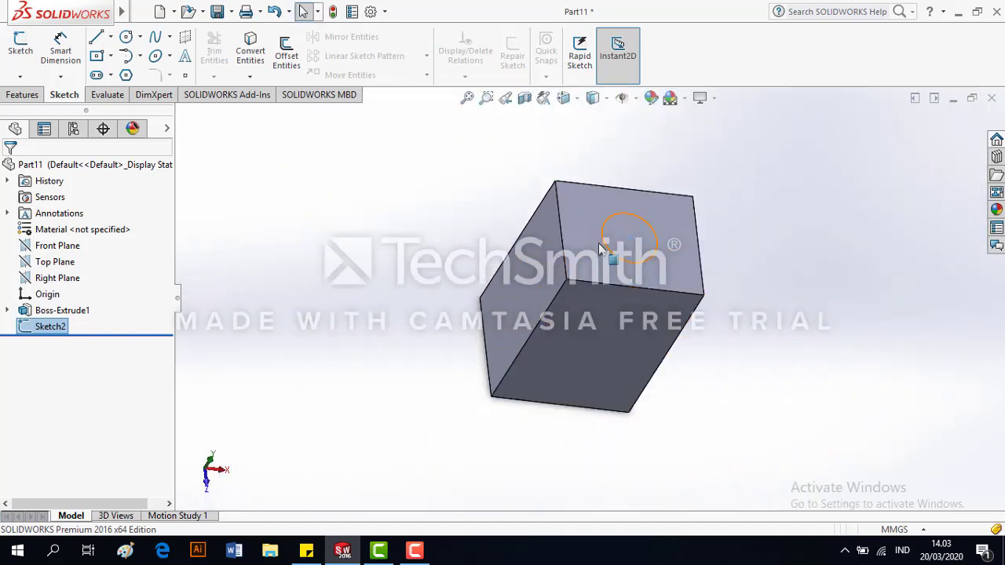
mouse_move(581, 286)
middle_down()
mouse_move(578, 224)
mouse_move(720, 225)
mouse_move(587, 325)
mouse_move(550, 299)
middle_up()
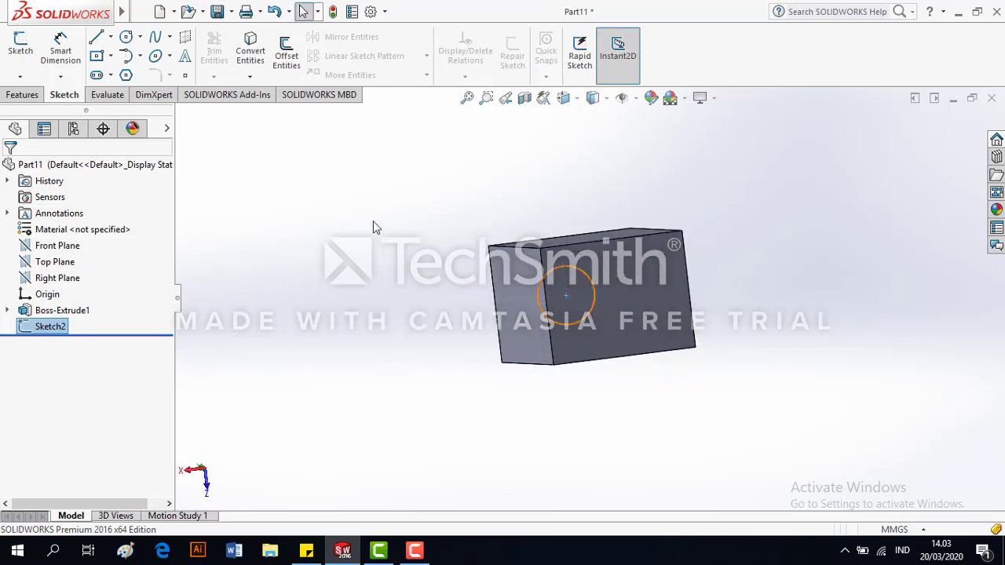
click(21, 46)
click(641, 285)
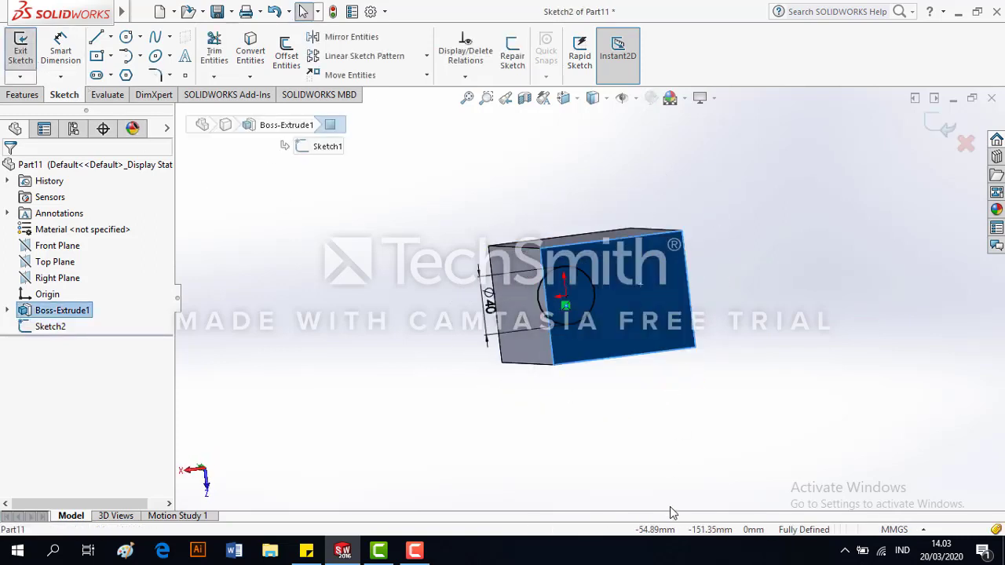
click(565, 98)
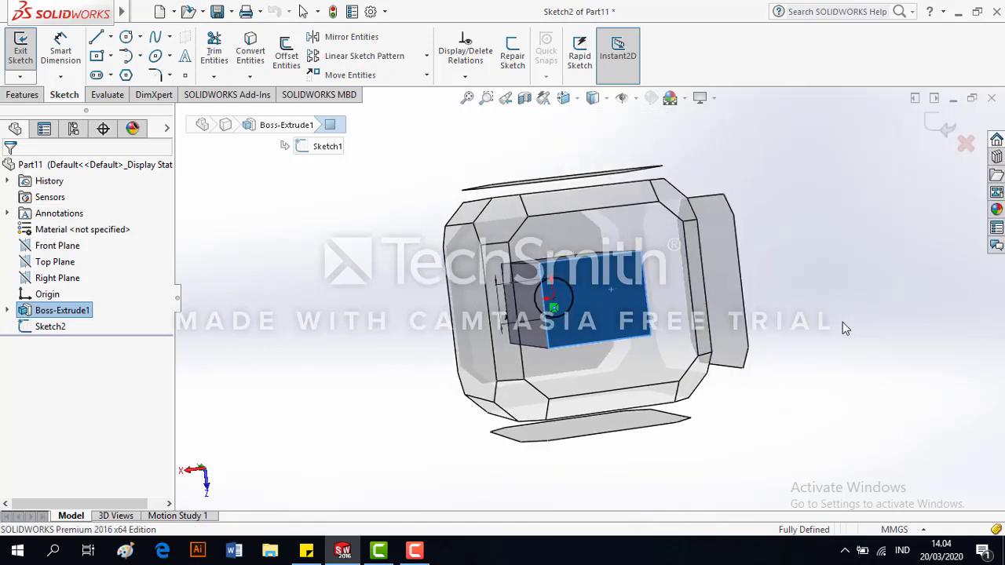
click(939, 127)
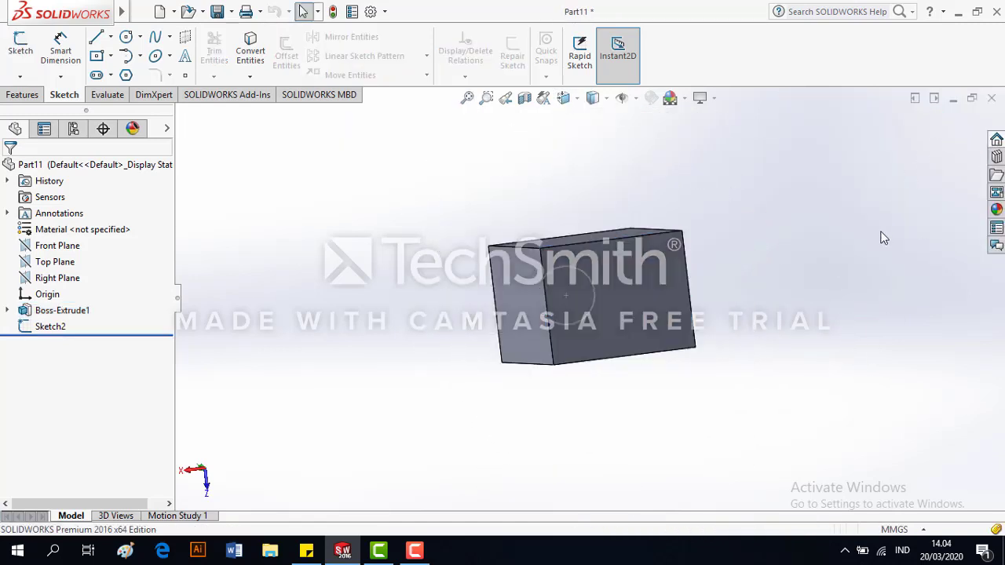
Step: Start a new sketch on the block's bottom face, opposite the circle, and view that face straight on
click(20, 49)
click(649, 276)
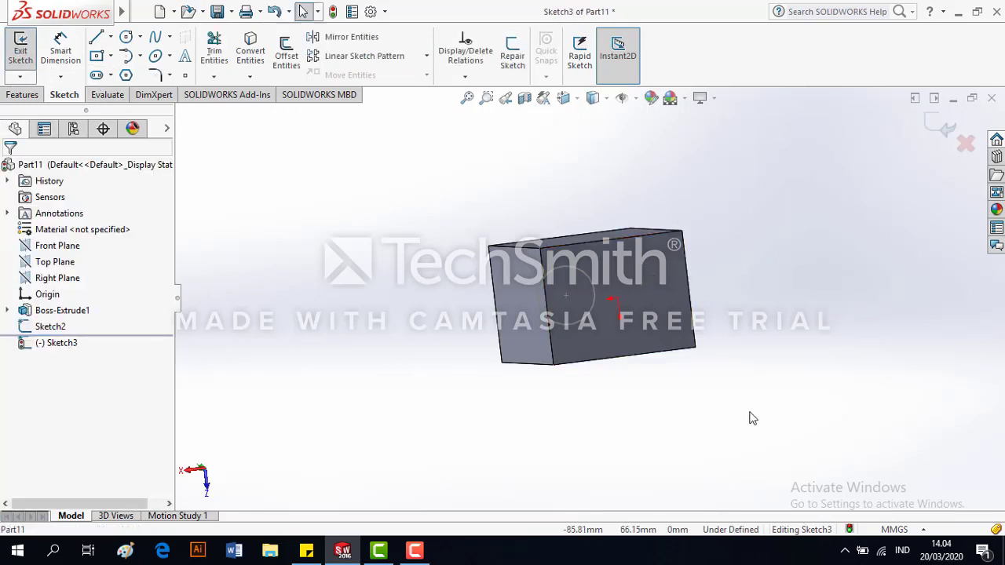
click(565, 98)
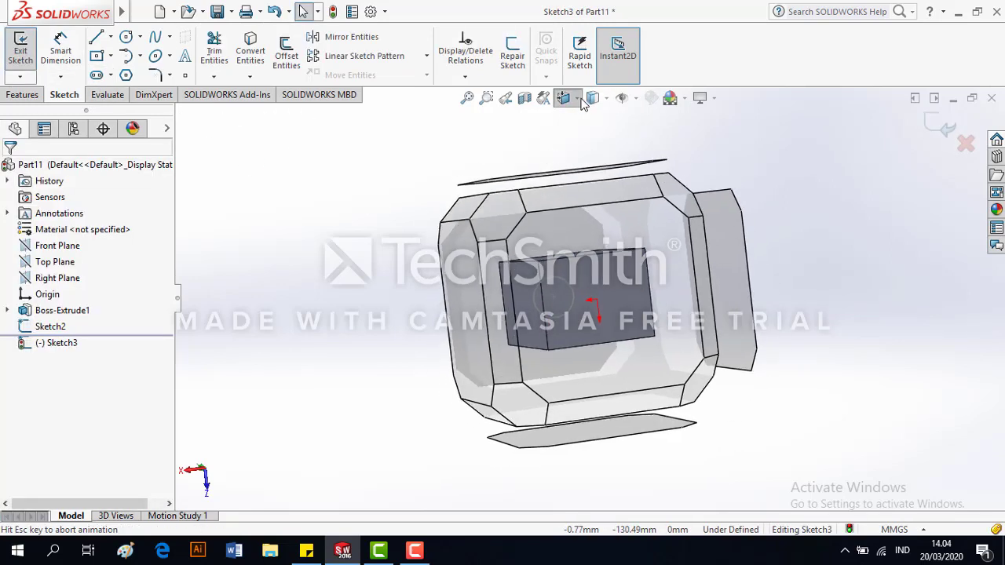
click(577, 98)
click(579, 118)
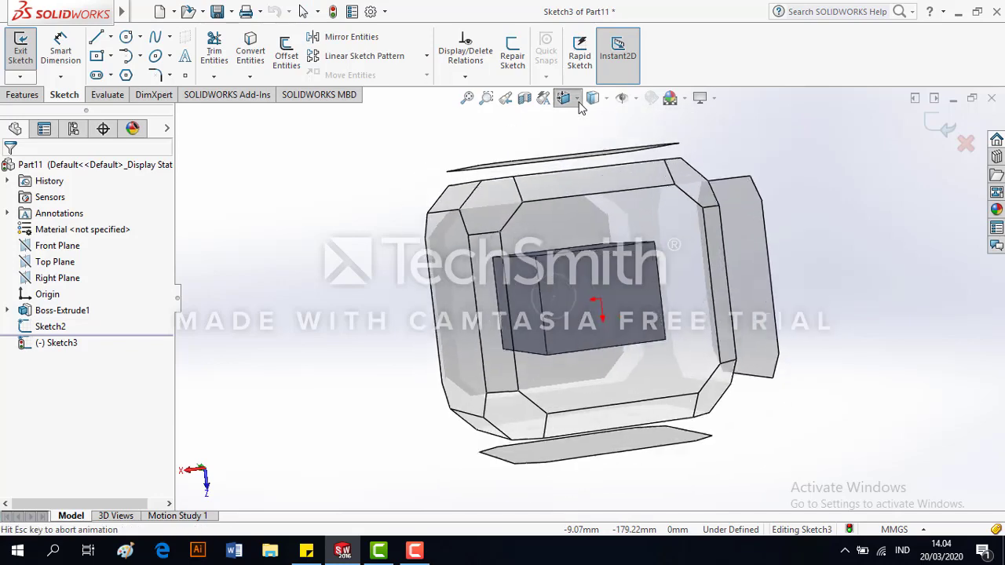
click(578, 98)
click(640, 118)
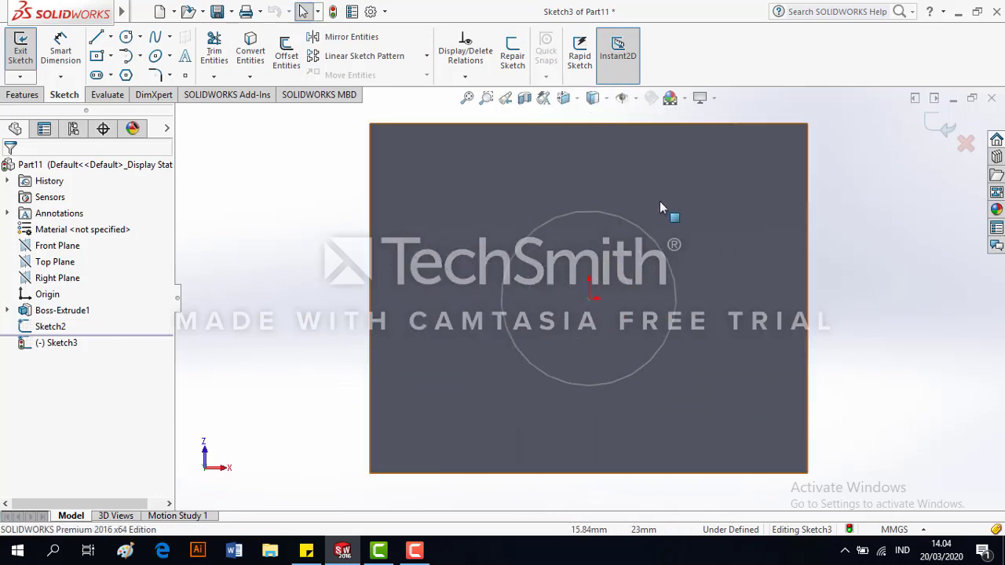
Step: Draw a center rectangle about 65 mm wide and 50 mm high on the bottom face, centred on the origin
click(96, 57)
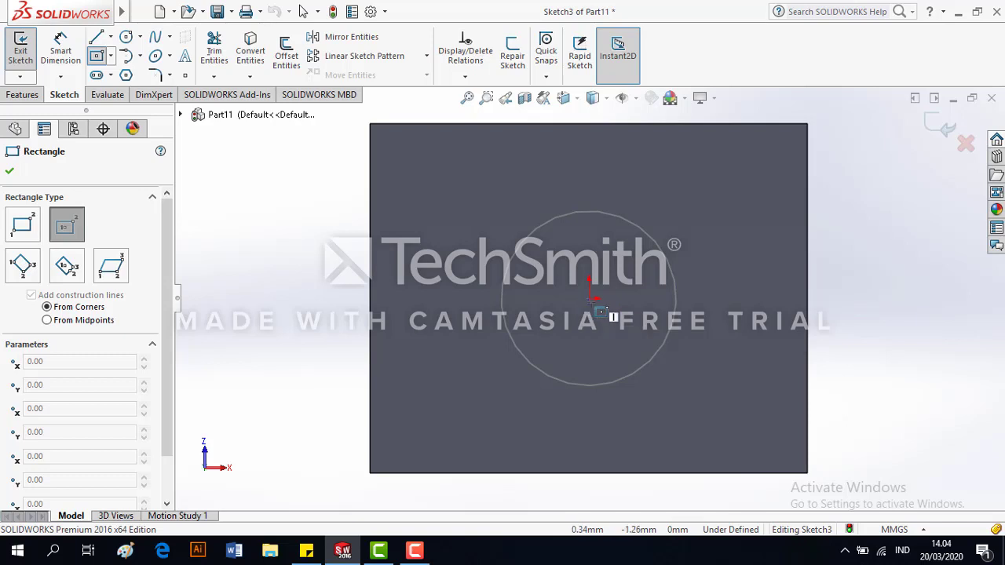
click(589, 298)
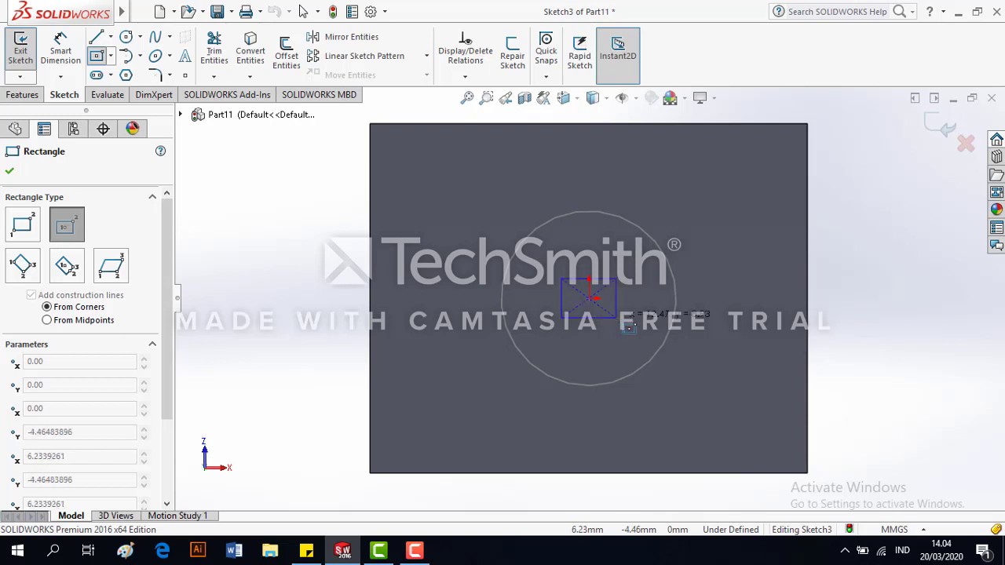
click(732, 408)
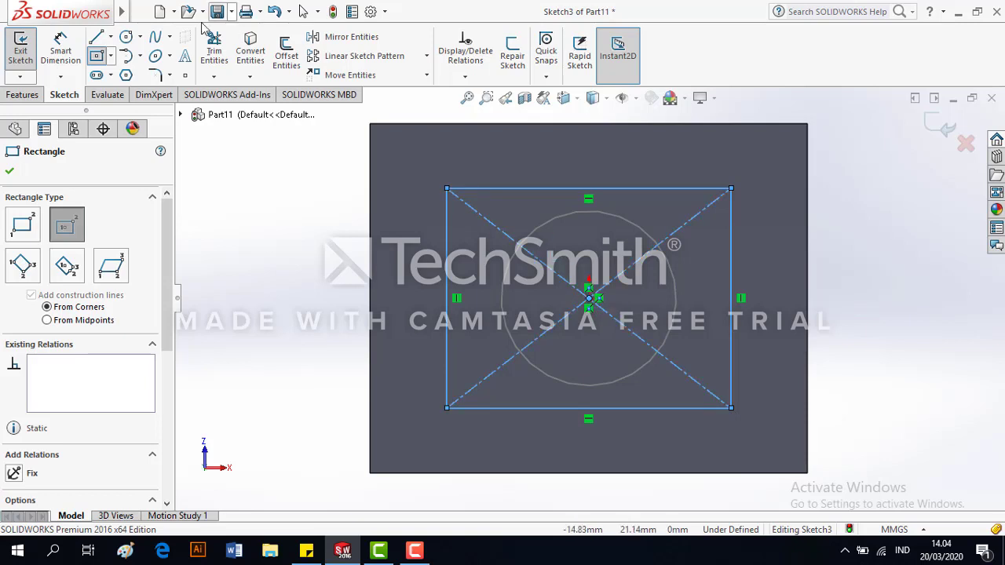
Step: Dimension the rectangle's vertical side to 40 mm
click(61, 49)
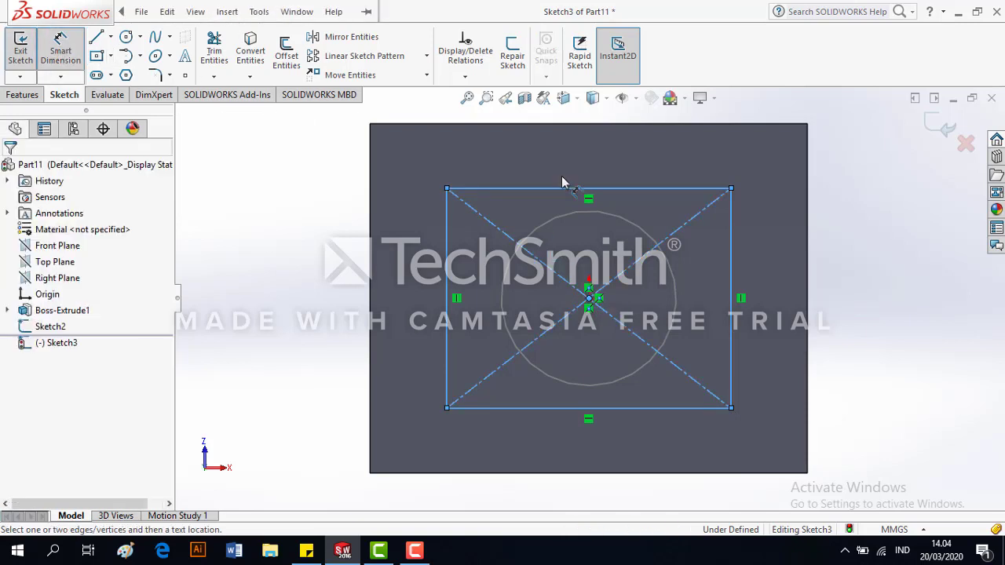
click(731, 250)
click(860, 307)
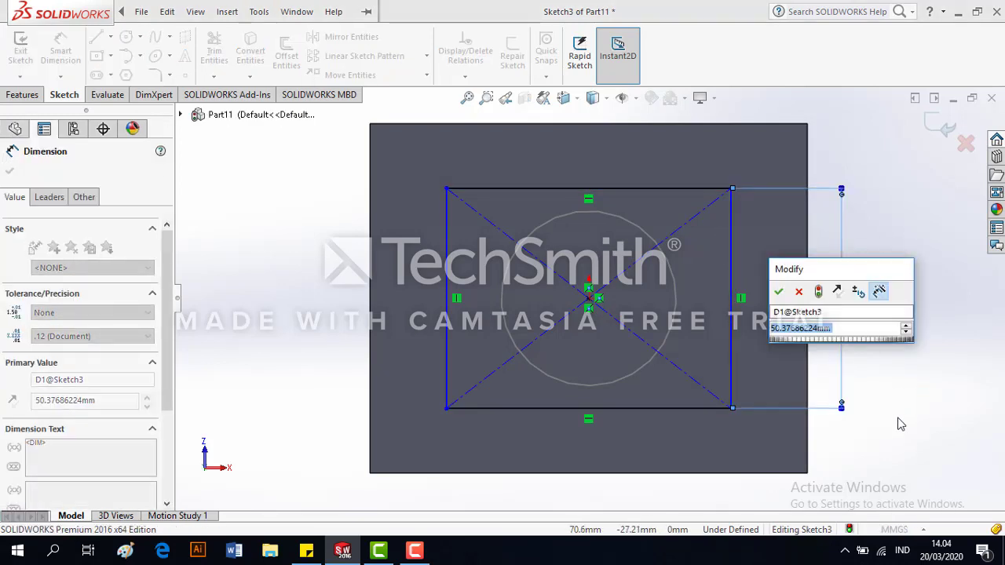
text(40)
key(Return)
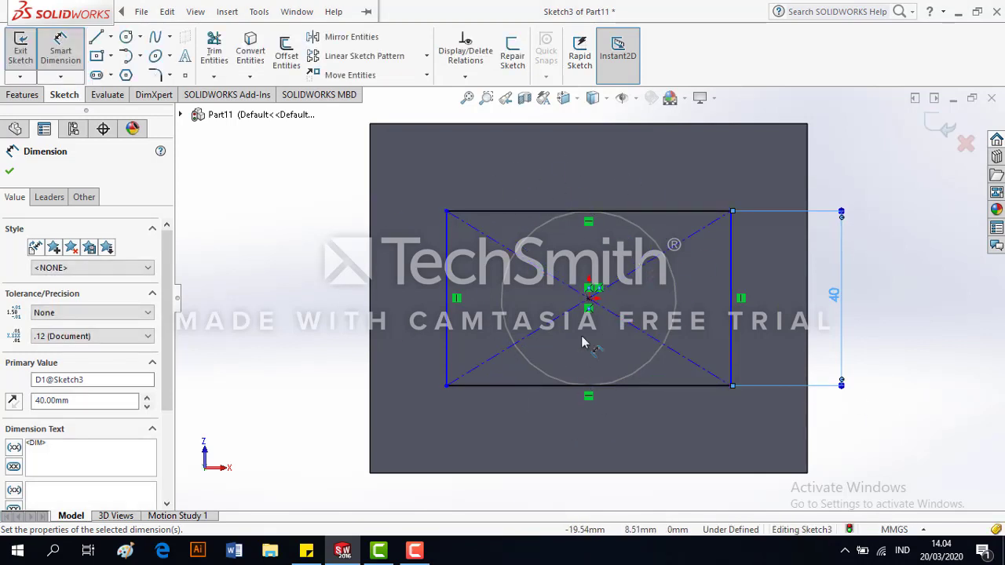
Step: Dimension the rectangle's horizontal side to 60 mm and exit the sketch
click(634, 211)
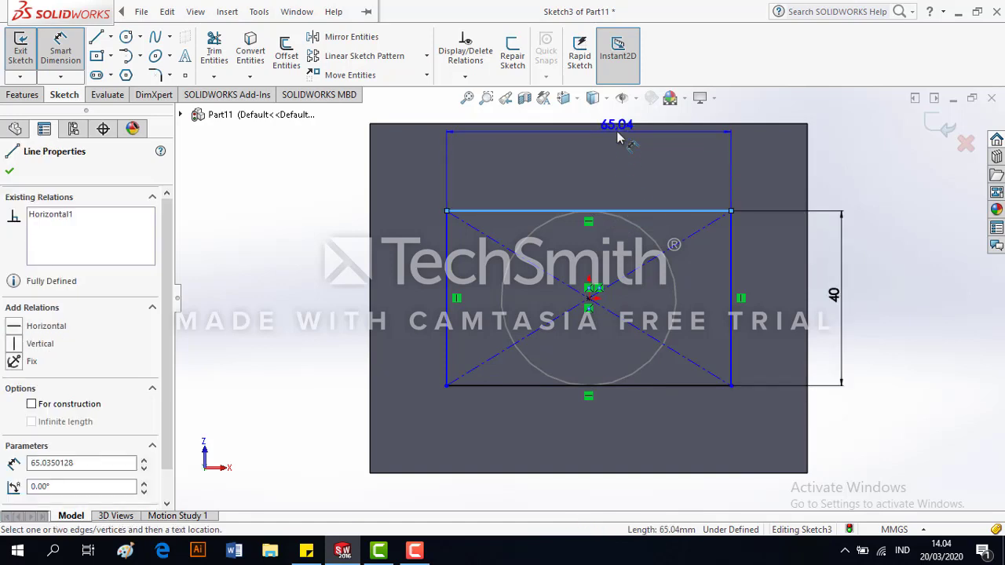
click(590, 118)
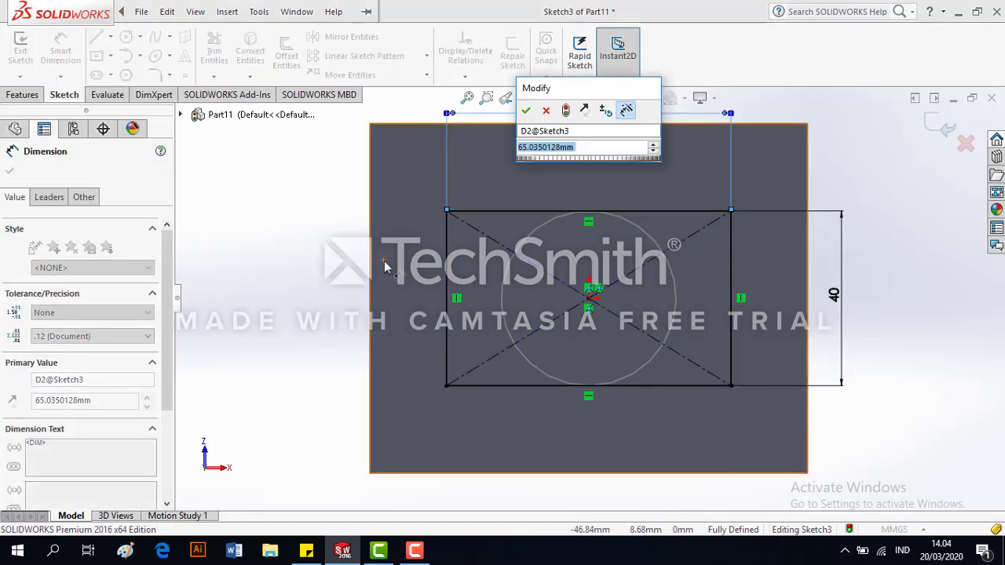
text(60)
key(Return)
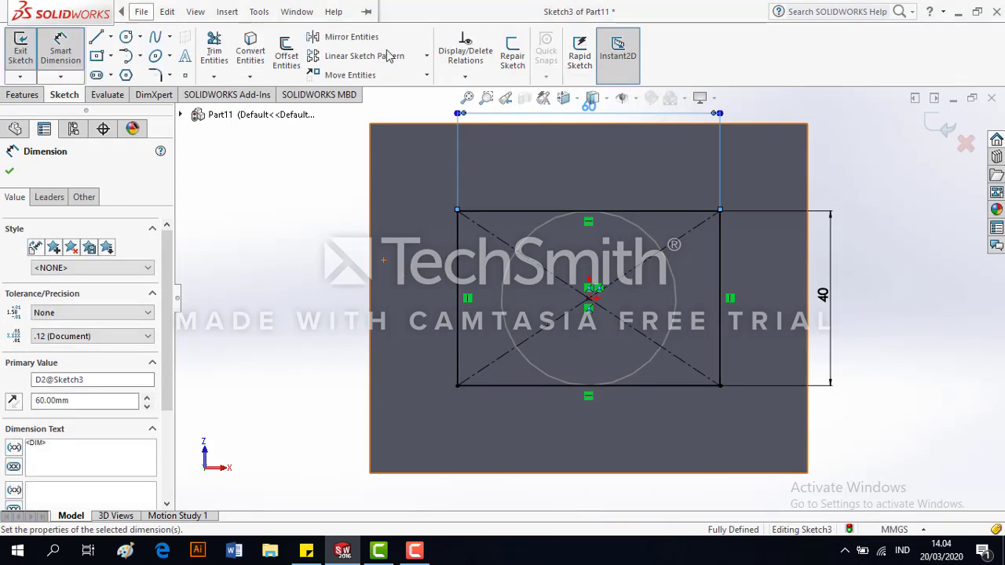
key(alt+f)
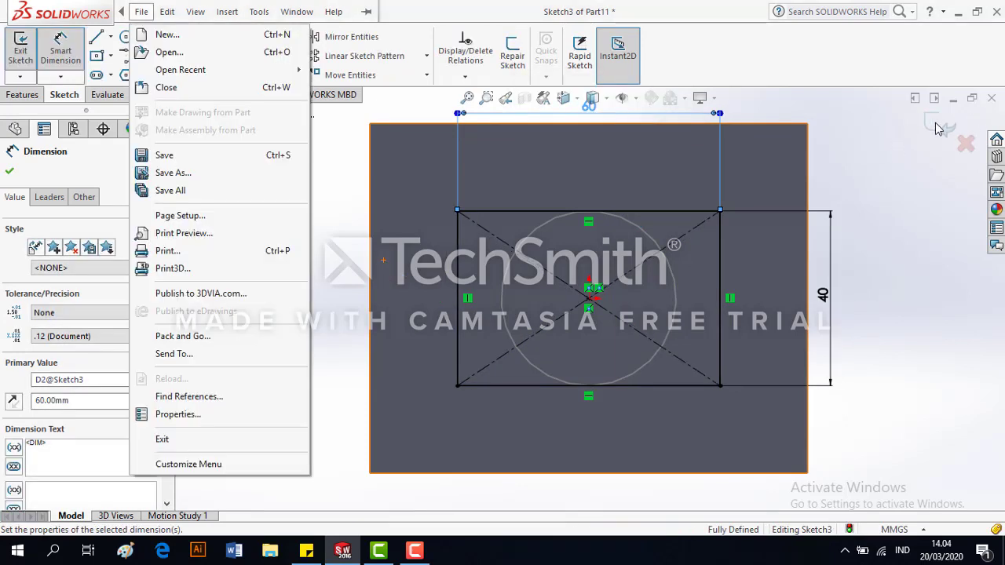
click(935, 122)
click(935, 123)
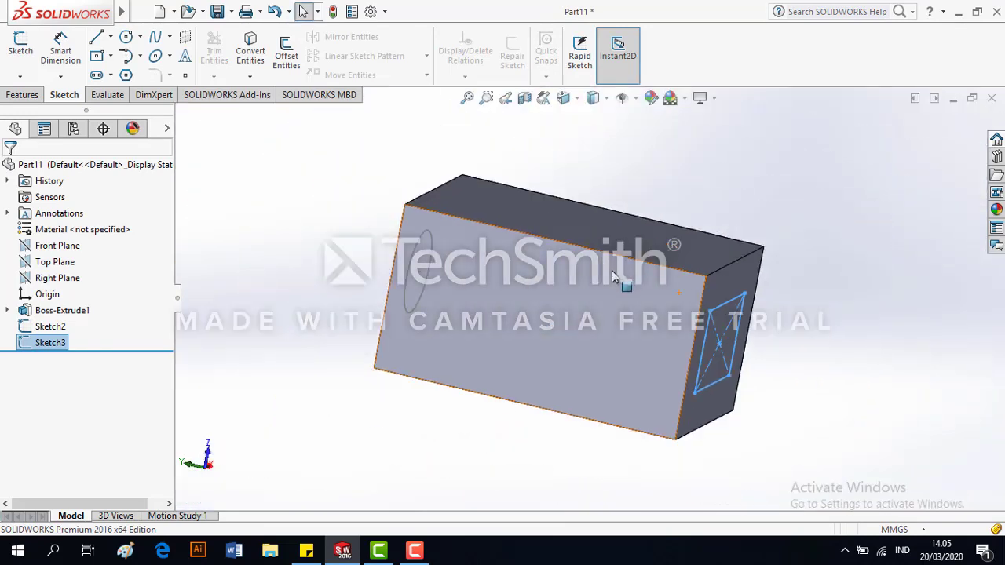
Step: Examine the circle sketch and the rectangle sketch on the block's opposite end faces from several angles
click(334, 432)
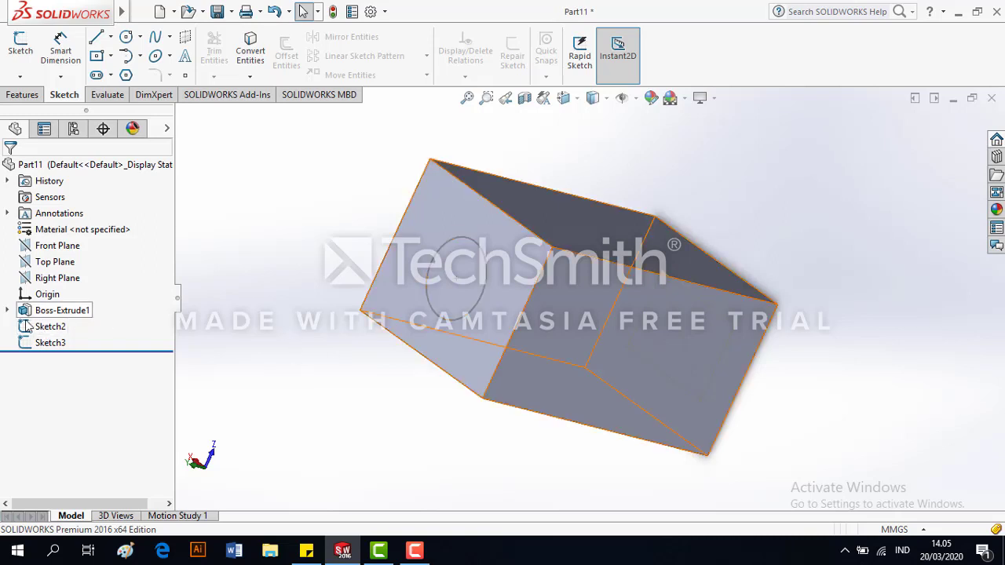
click(50, 327)
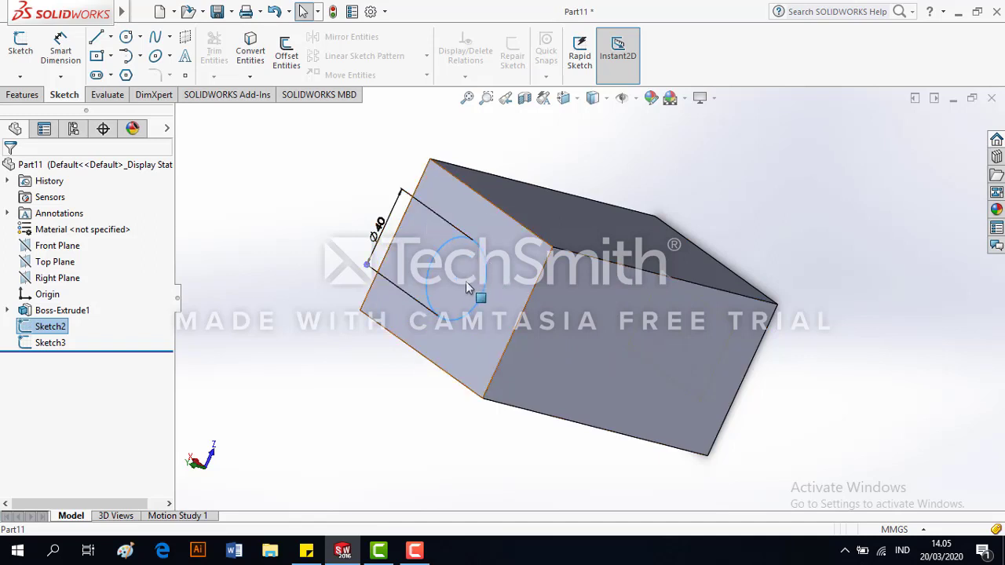
mouse_move(535, 295)
middle_down()
mouse_move(549, 306)
mouse_move(537, 317)
middle_up()
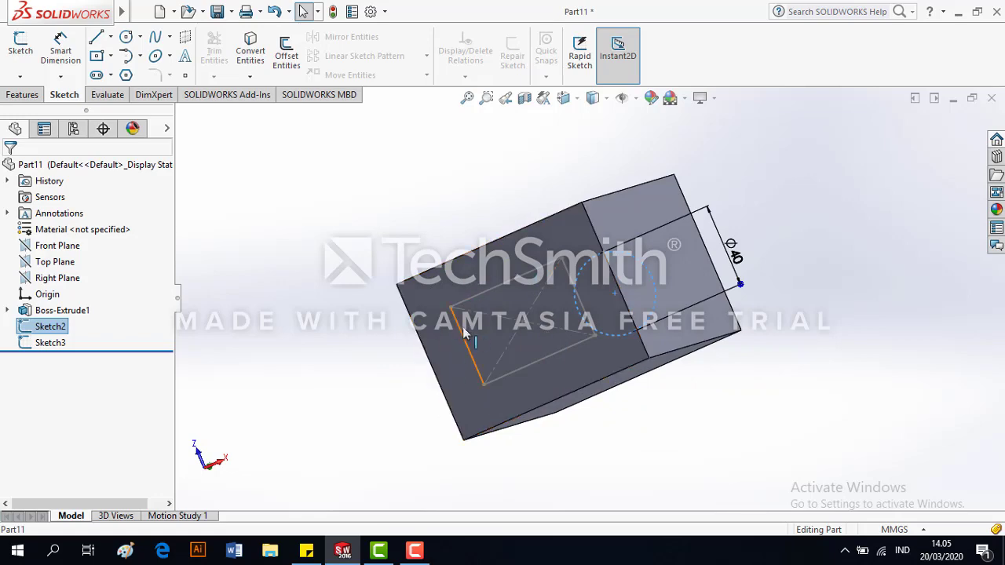
mouse_move(469, 336)
middle_down()
mouse_move(596, 351)
mouse_move(639, 373)
mouse_move(639, 386)
mouse_move(586, 395)
mouse_move(657, 316)
middle_up()
click(43, 343)
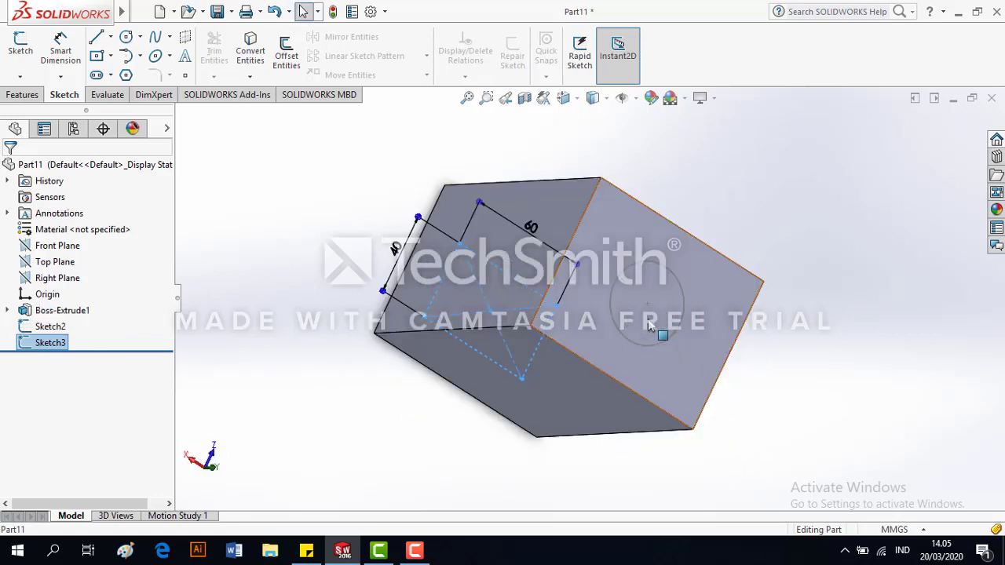
mouse_move(446, 389)
middle_down()
mouse_move(603, 329)
mouse_move(492, 352)
mouse_move(655, 292)
mouse_move(550, 318)
middle_up()
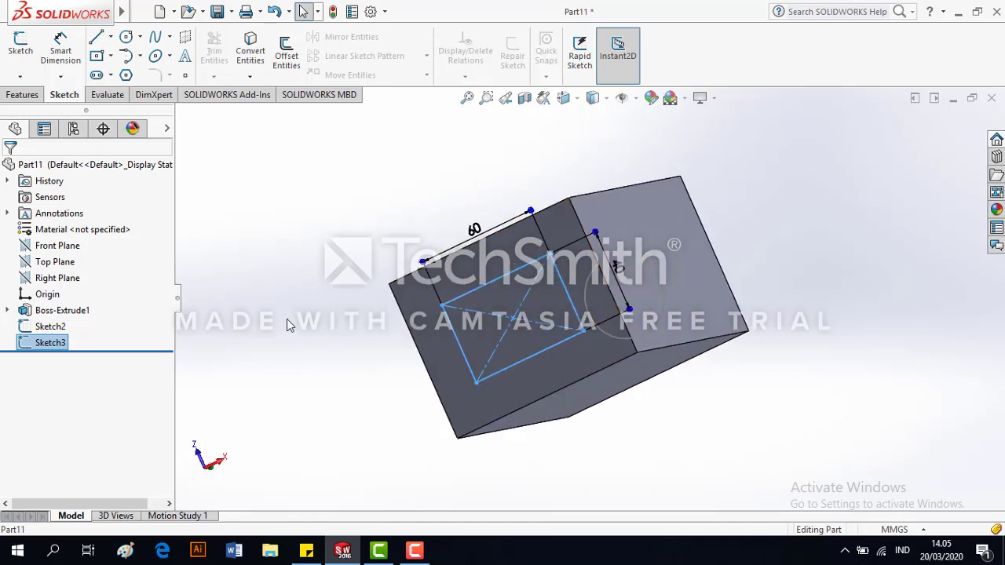
click(344, 204)
mouse_move(494, 221)
middle_down()
mouse_move(445, 373)
mouse_move(462, 271)
middle_up()
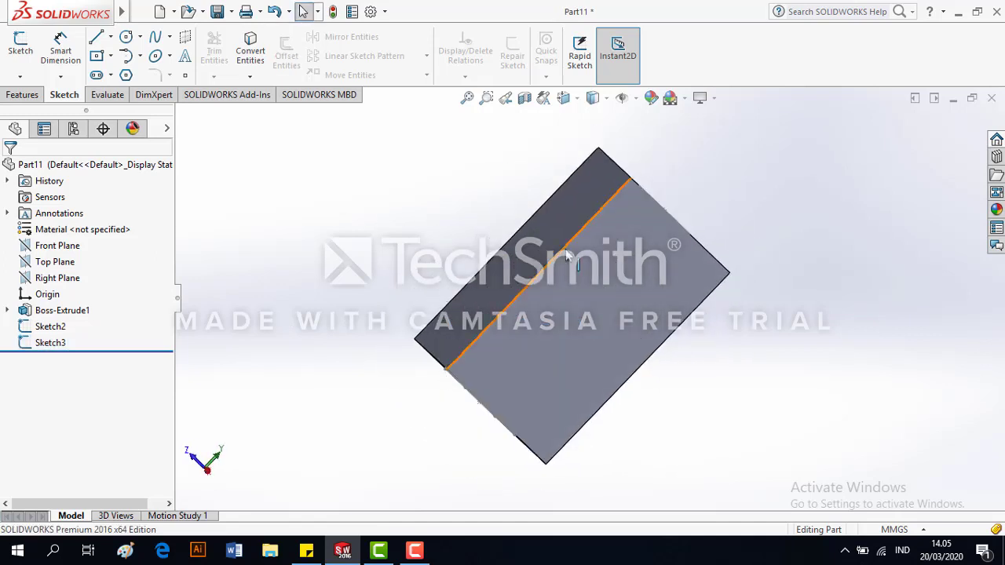
mouse_move(565, 255)
middle_down()
mouse_move(541, 290)
mouse_move(550, 306)
middle_up()
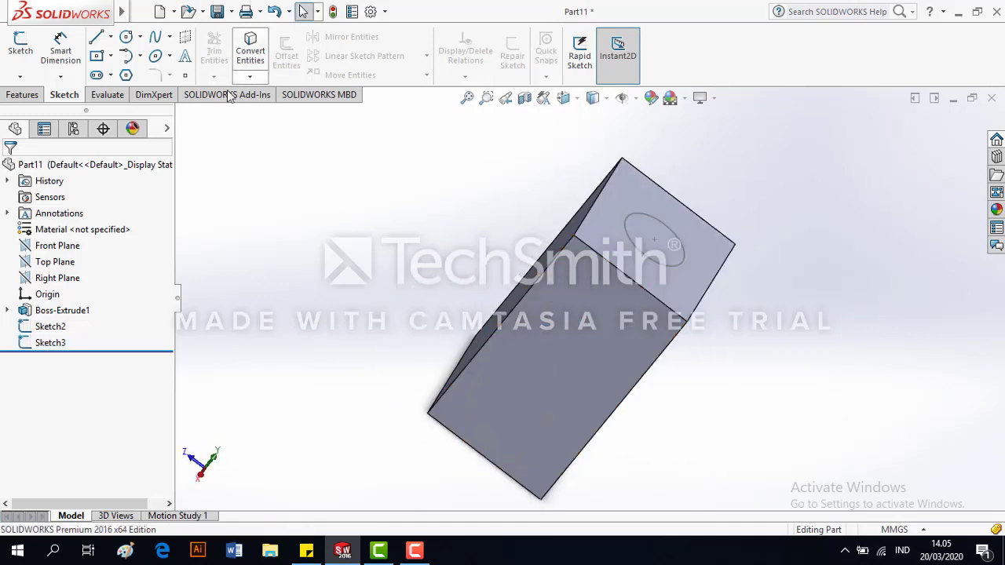
Step: Create a Lofted Cut through the block using the circle sketch and the rectangle sketch as profiles
click(14, 96)
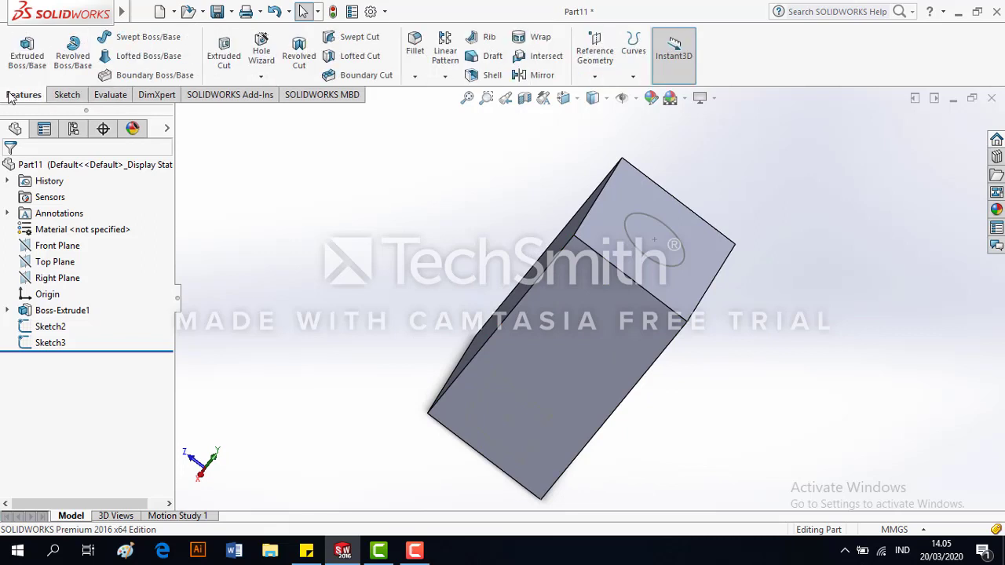
click(352, 63)
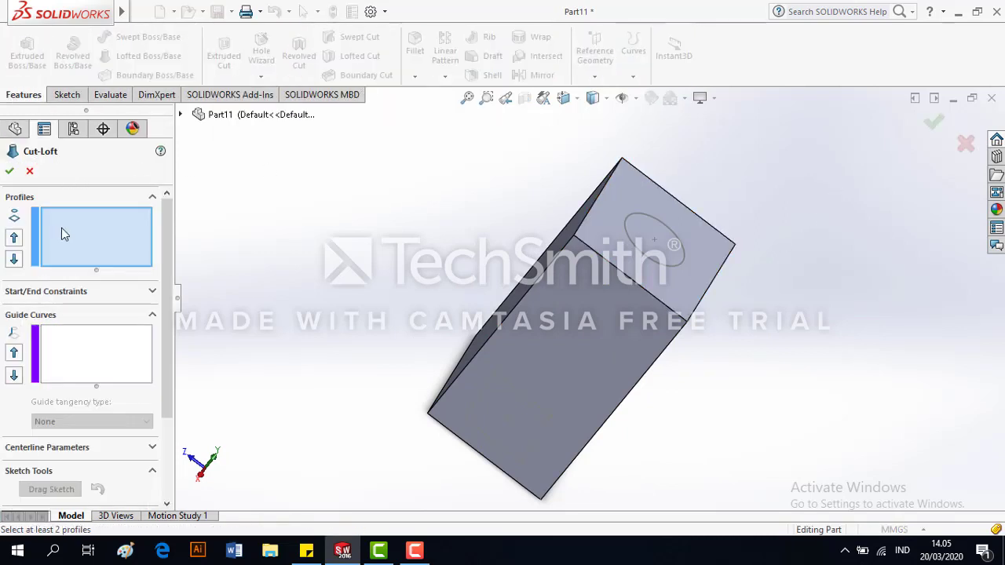
click(72, 244)
click(672, 232)
mouse_move(673, 307)
middle_down()
mouse_move(602, 298)
mouse_move(673, 252)
mouse_move(533, 370)
middle_up()
click(534, 369)
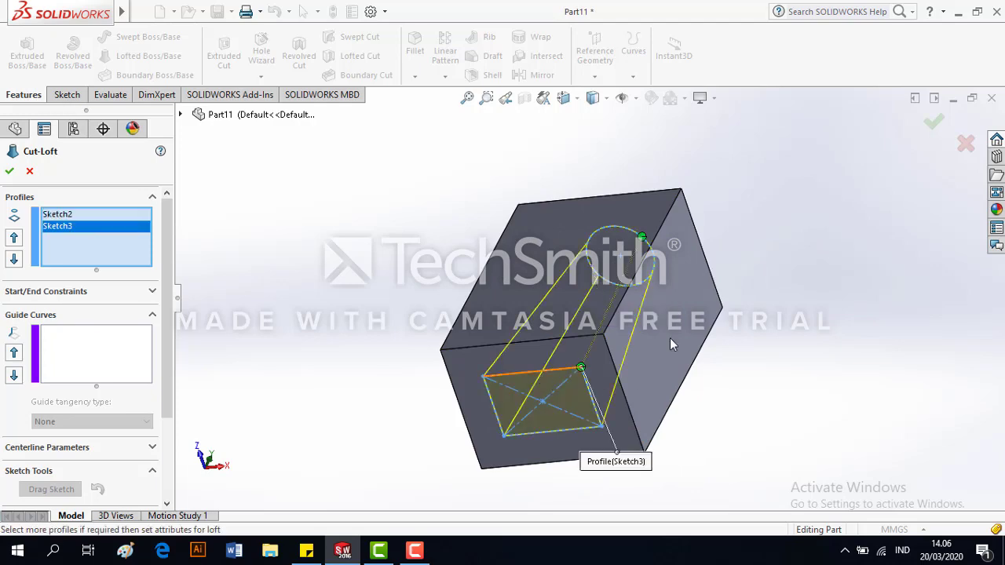
middle_drag(712, 269, 576, 357)
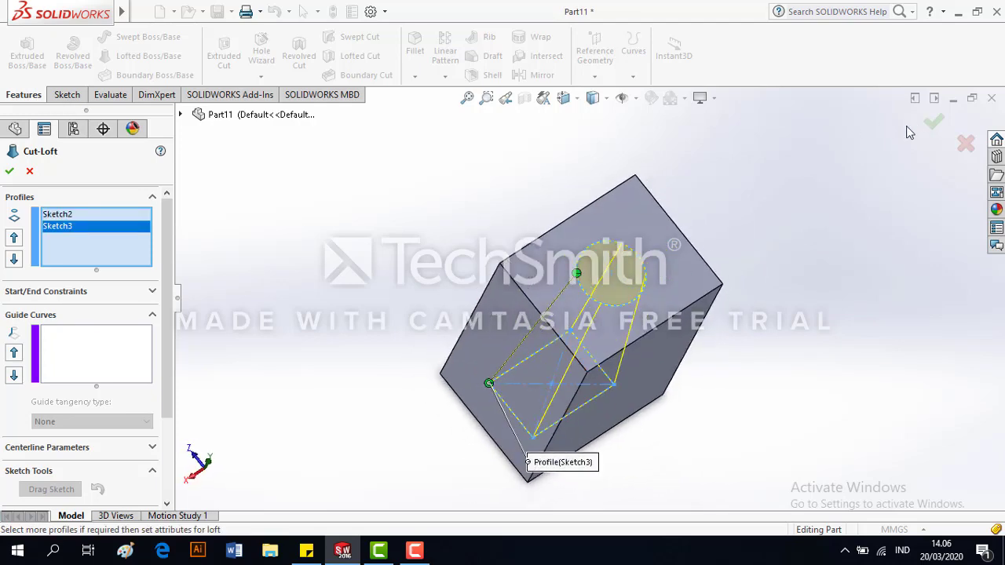
click(932, 123)
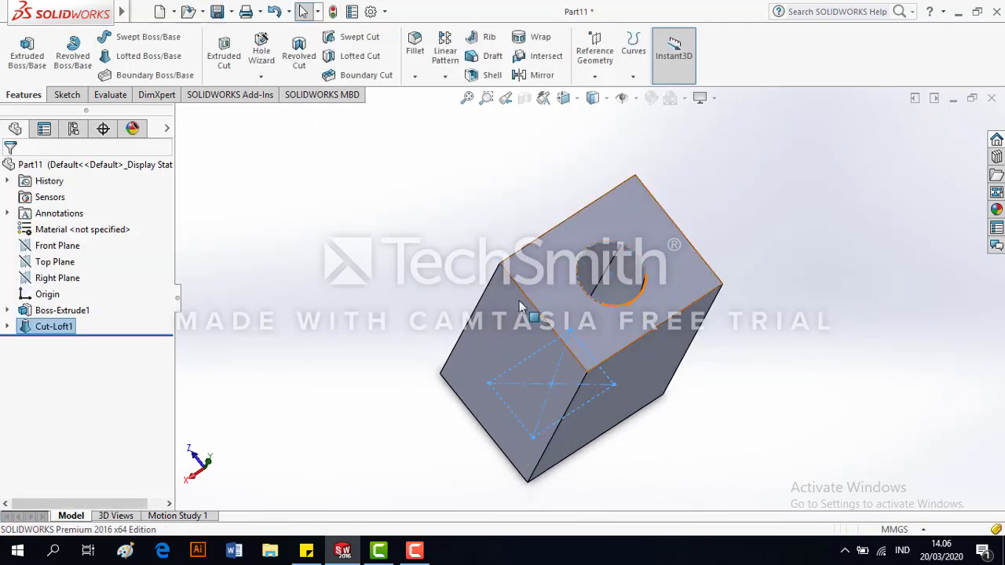
Step: Inspect the lofted cut through the block and delete the feature, keeping its two profile sketches
middle_drag(597, 384, 610, 328)
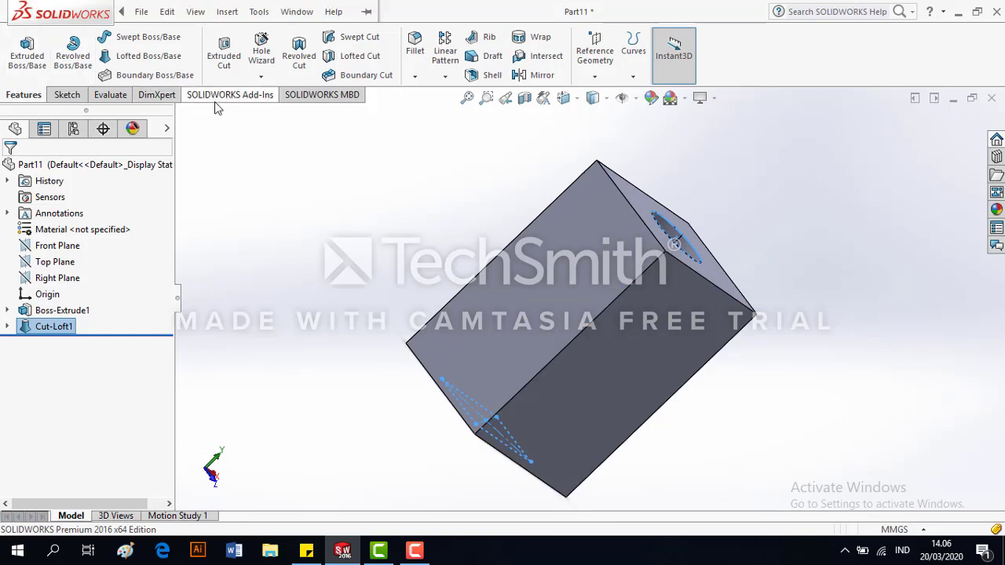
middle_drag(615, 281, 647, 276)
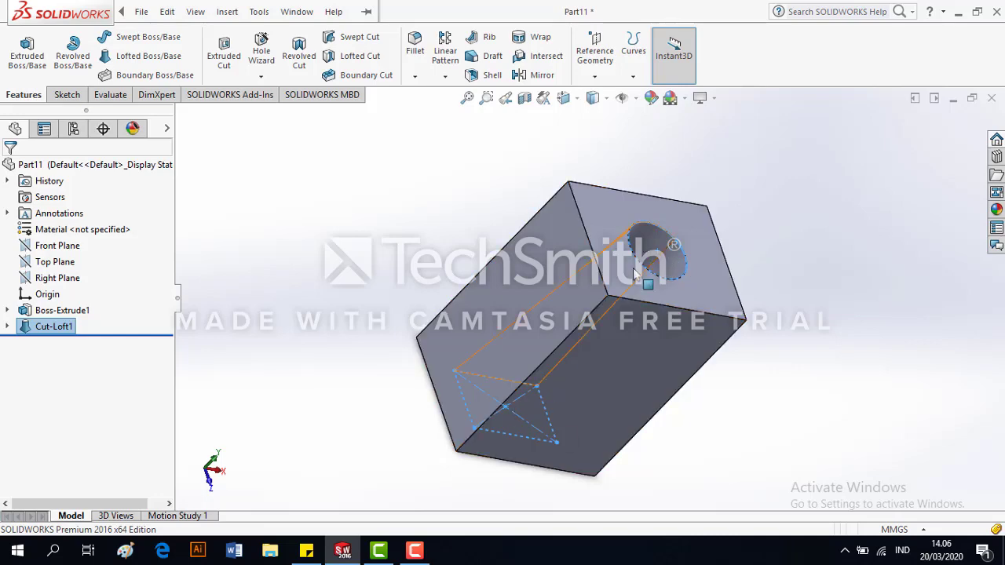
middle_drag(525, 428, 675, 361)
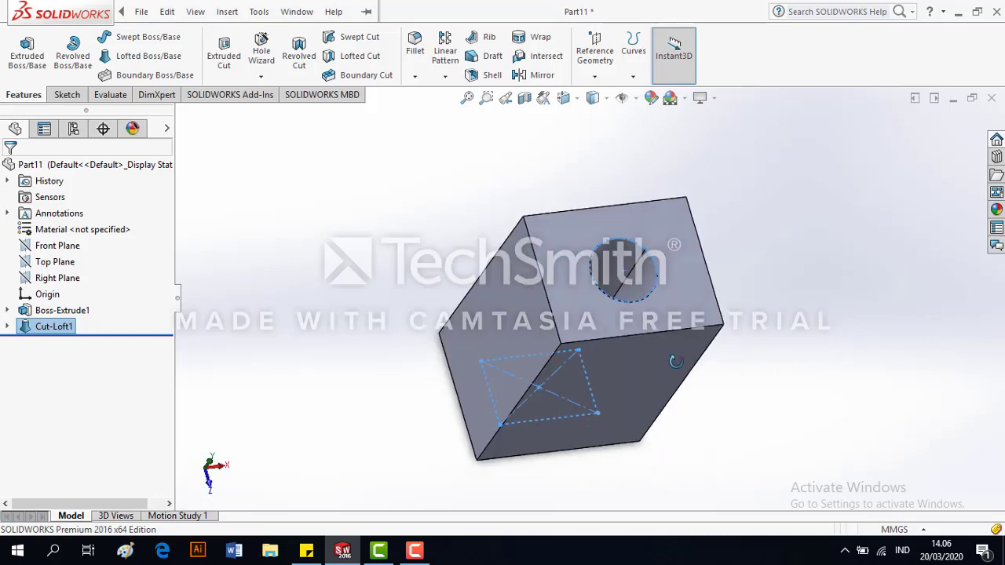
right_click(55, 327)
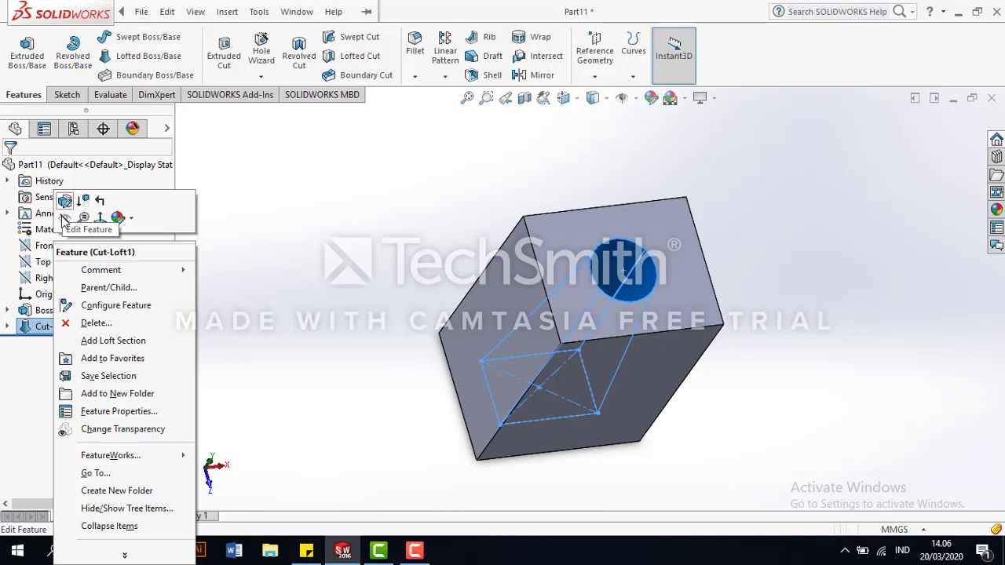
click(94, 323)
click(592, 204)
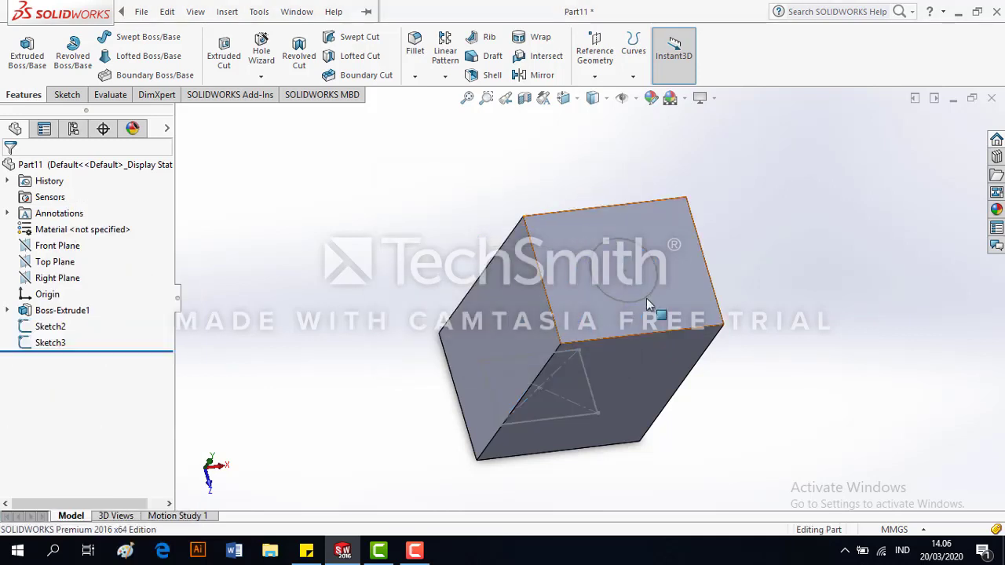
Step: Reopen the circle sketch on the block's top face for editing and view that face straight on
middle_drag(701, 165, 693, 285)
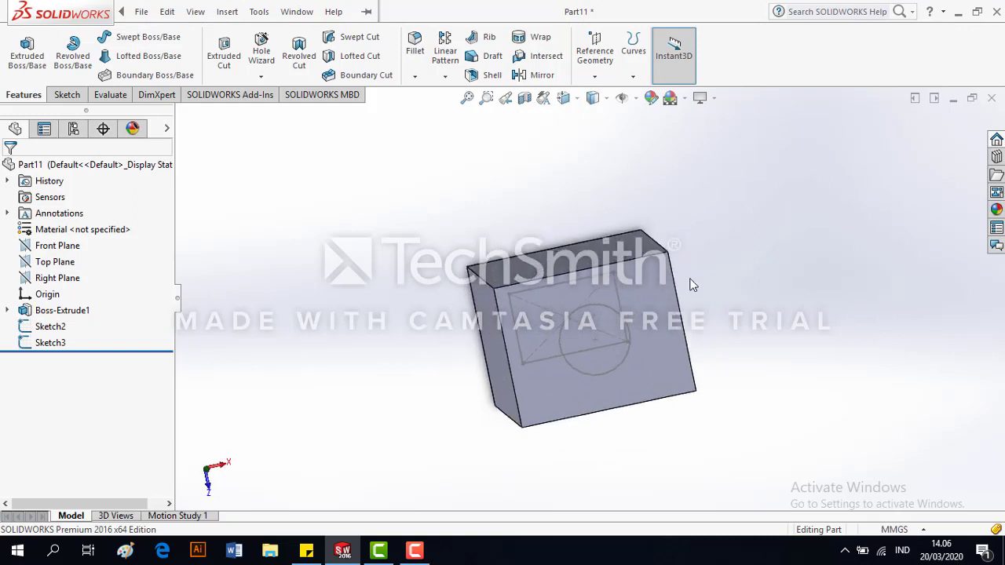
click(66, 329)
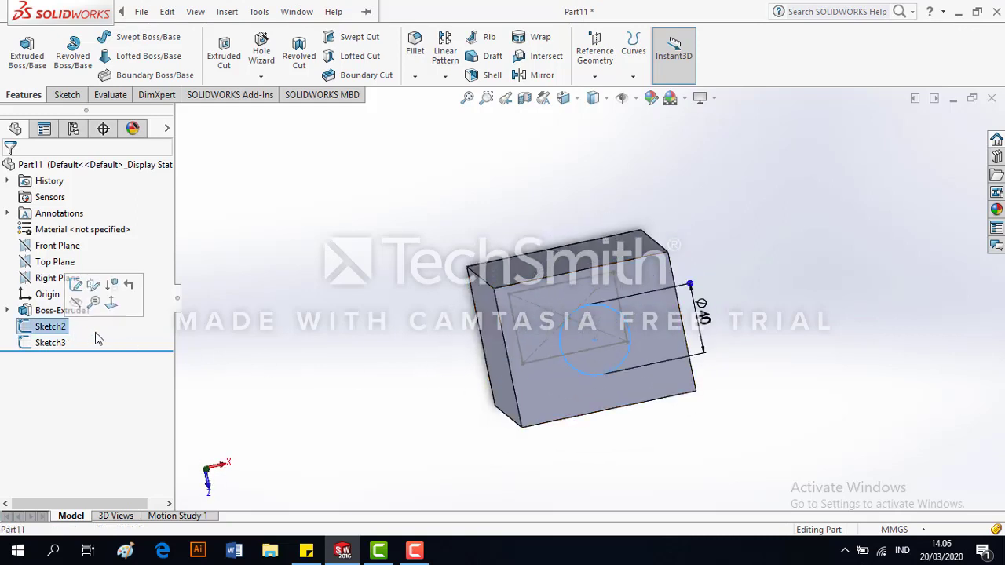
right_click(53, 327)
click(64, 248)
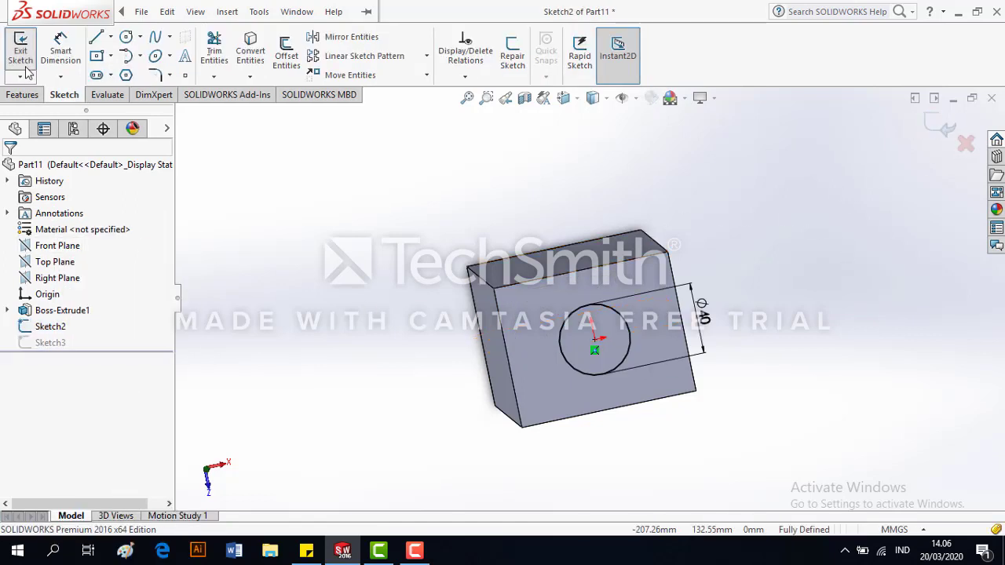
click(577, 100)
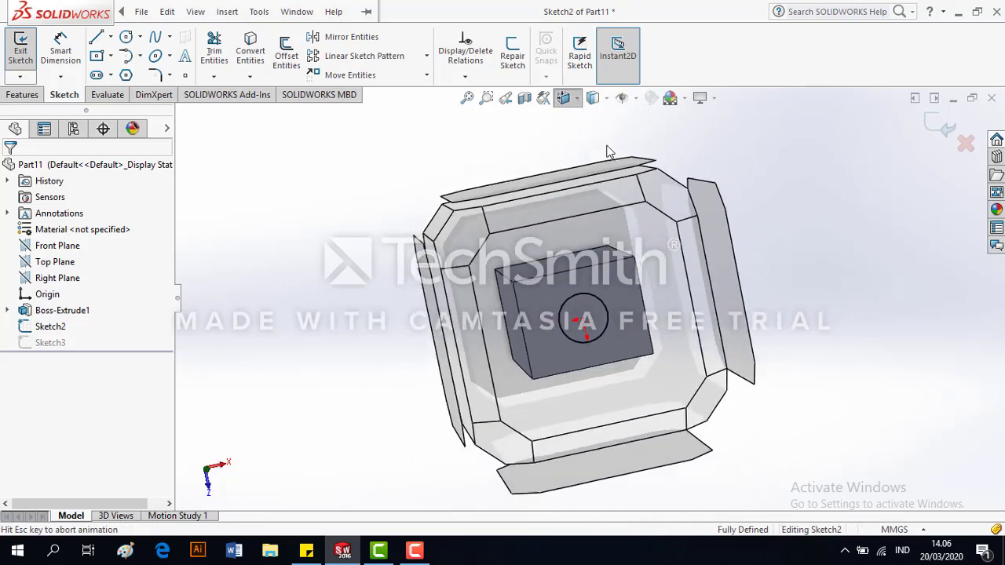
click(646, 180)
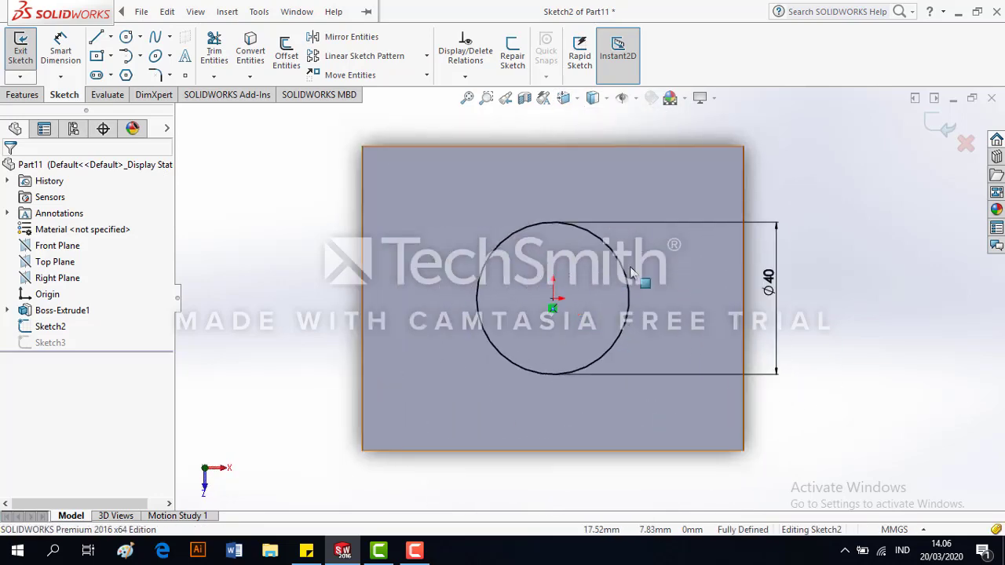
Step: Delete the circle from the top-face sketch
click(633, 285)
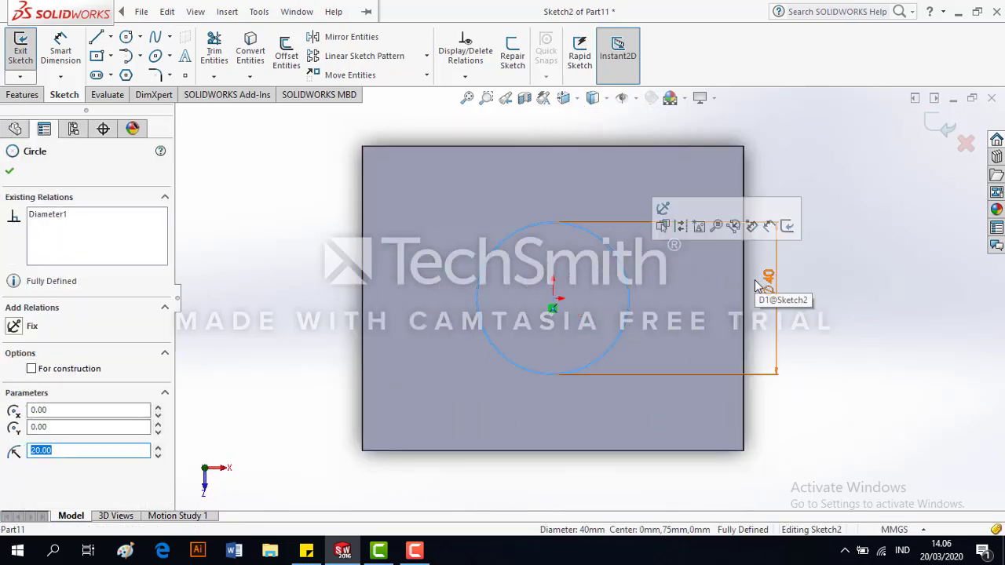
key(Delete)
click(422, 275)
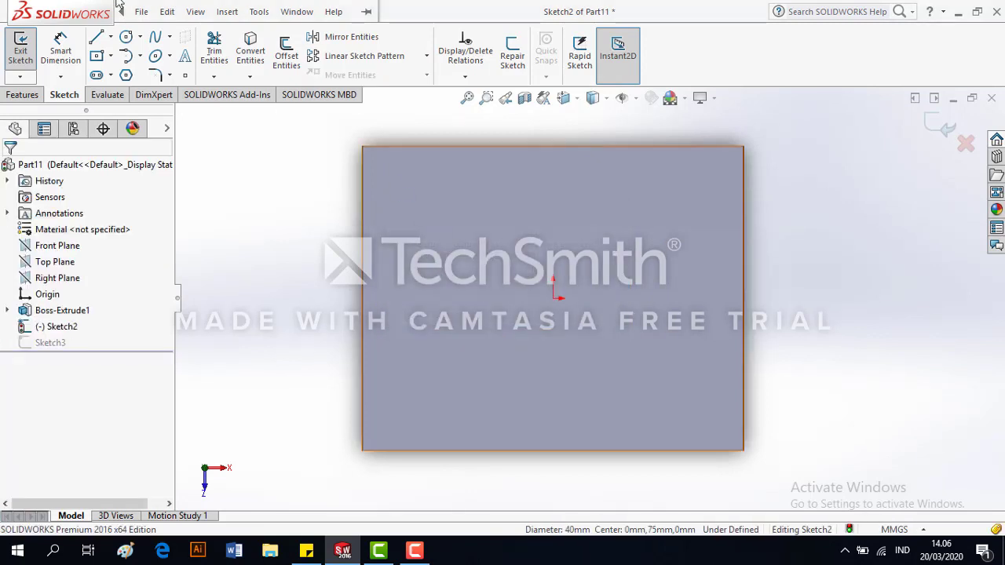
Step: Sketch a center rectangle about 70 mm wide and 45 mm high on the block's top face, centred on the origin
click(141, 11)
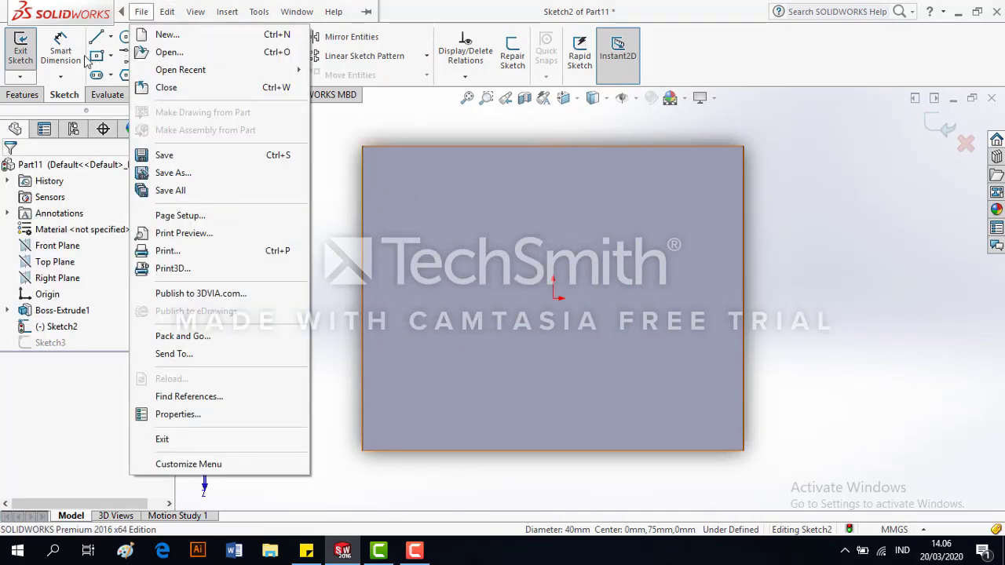
click(95, 56)
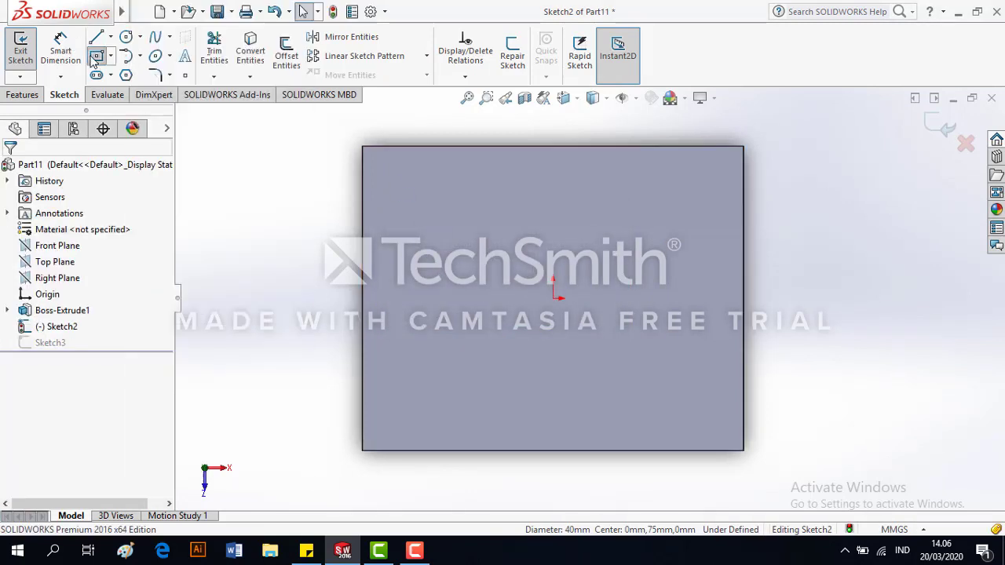
click(553, 299)
click(687, 383)
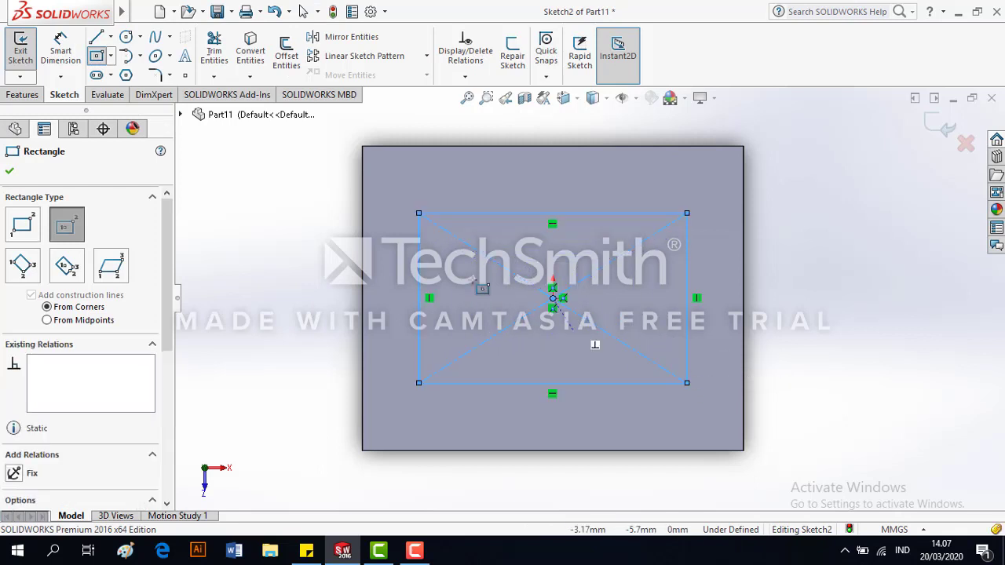
Step: Dimension the rectangle's vertical side and set it to 40 mm
click(61, 49)
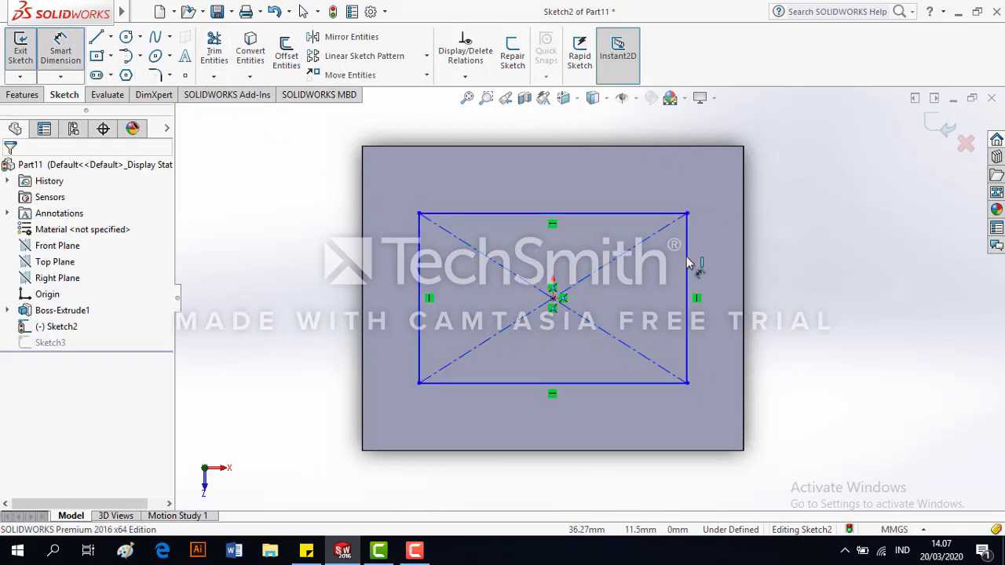
click(689, 264)
click(801, 287)
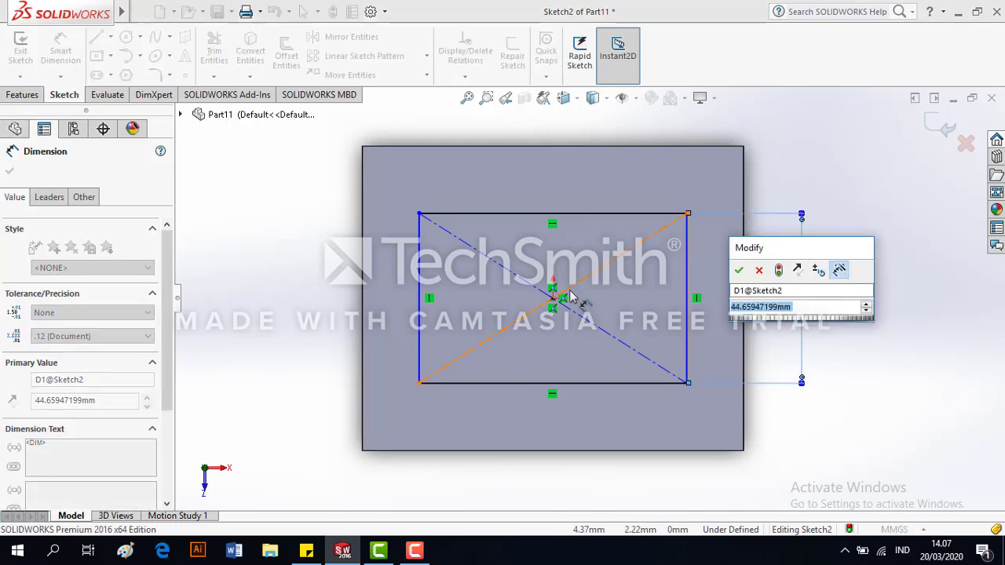
text(40)
key(Return)
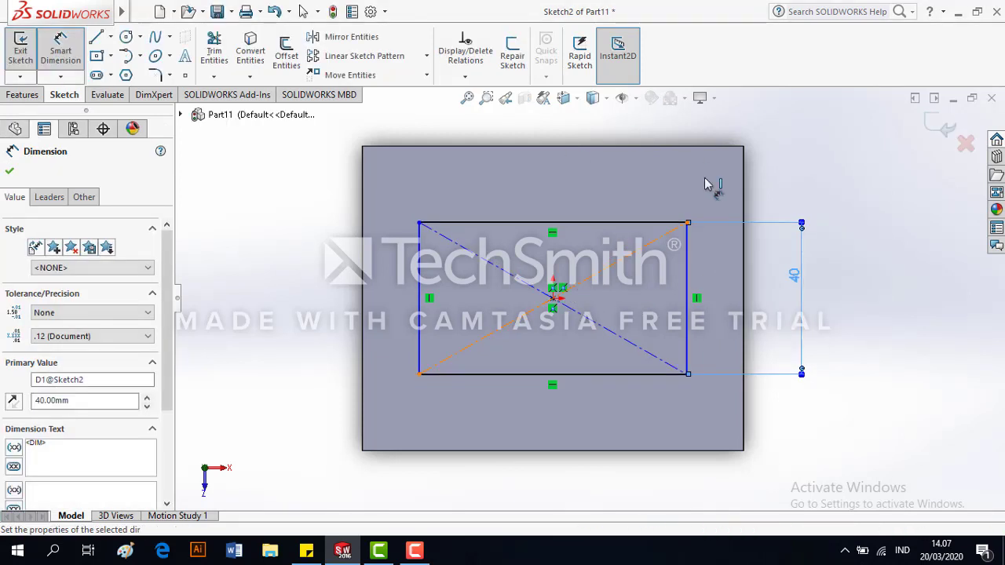
Step: Try to add a width dimension to the rectangle using its horizontal edges
click(553, 225)
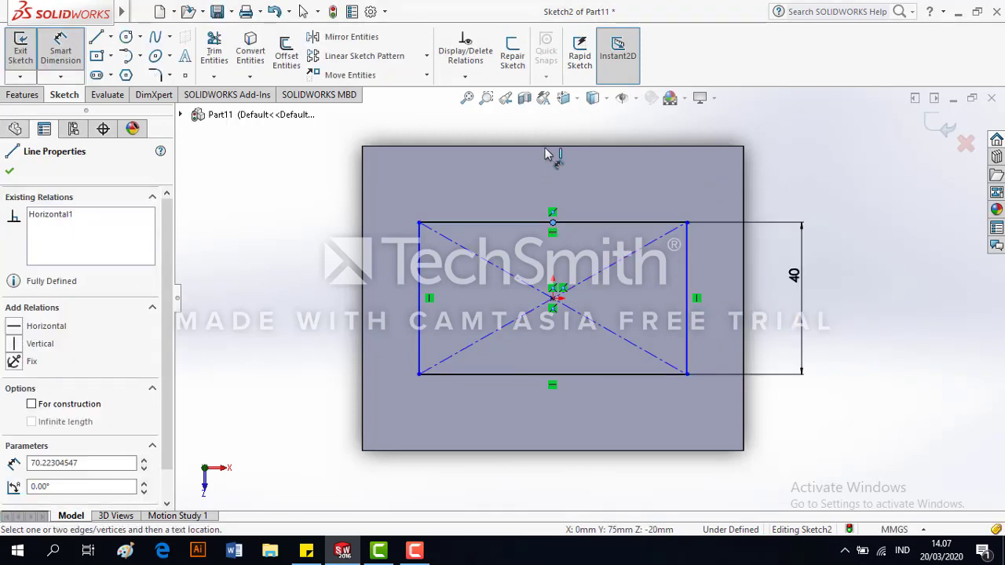
click(563, 222)
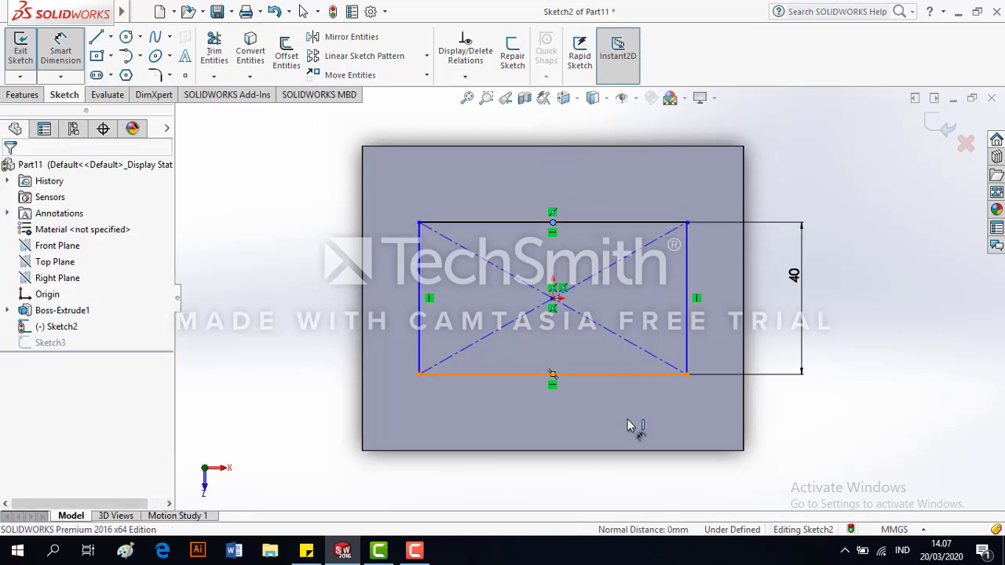
click(630, 384)
click(626, 453)
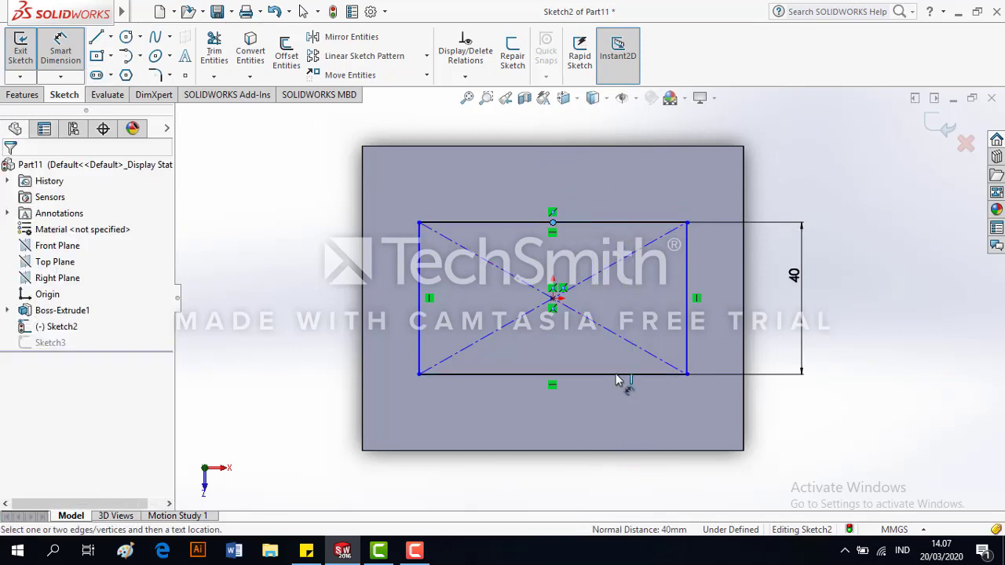
click(618, 381)
click(607, 449)
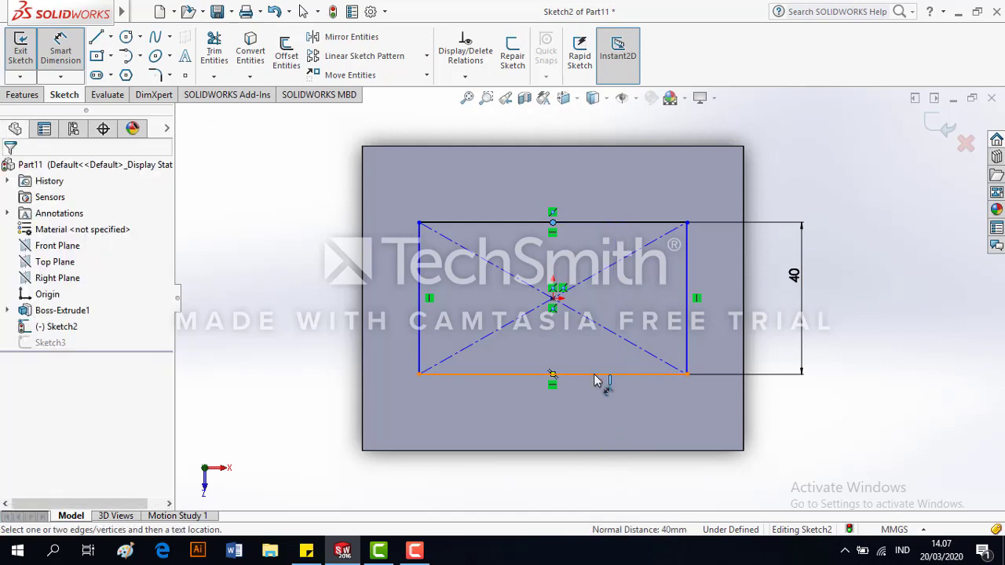
click(595, 381)
click(585, 409)
click(553, 223)
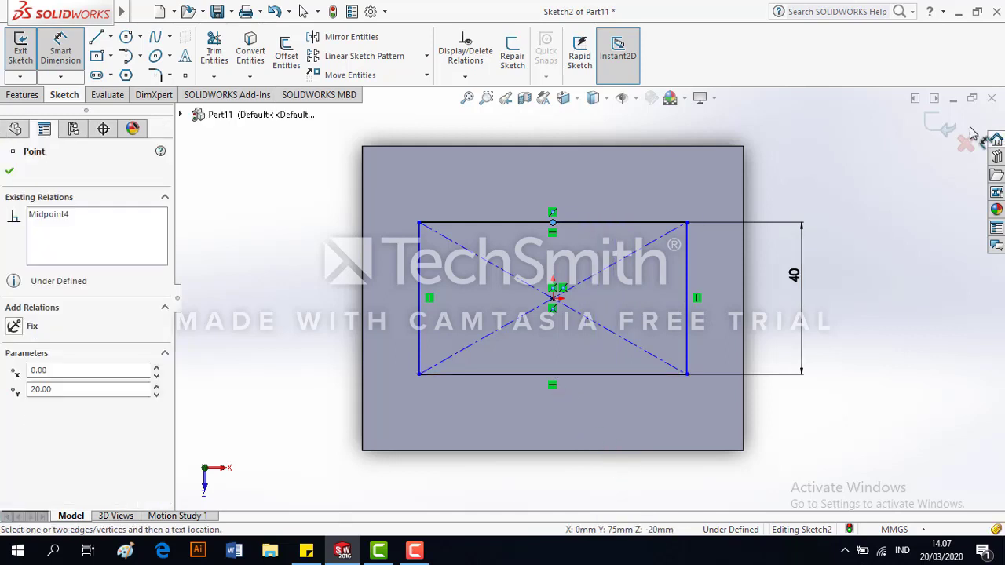
click(9, 172)
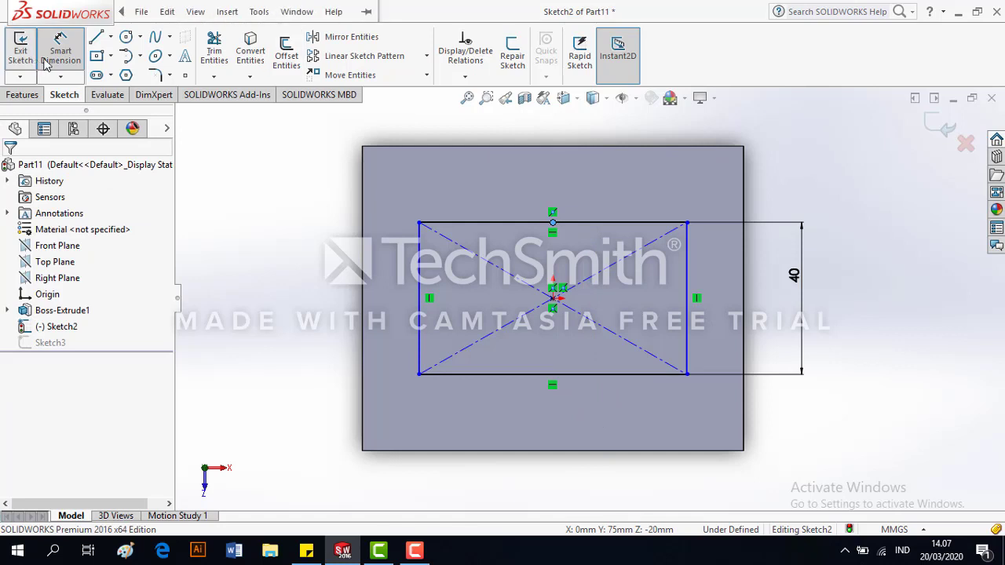
click(506, 223)
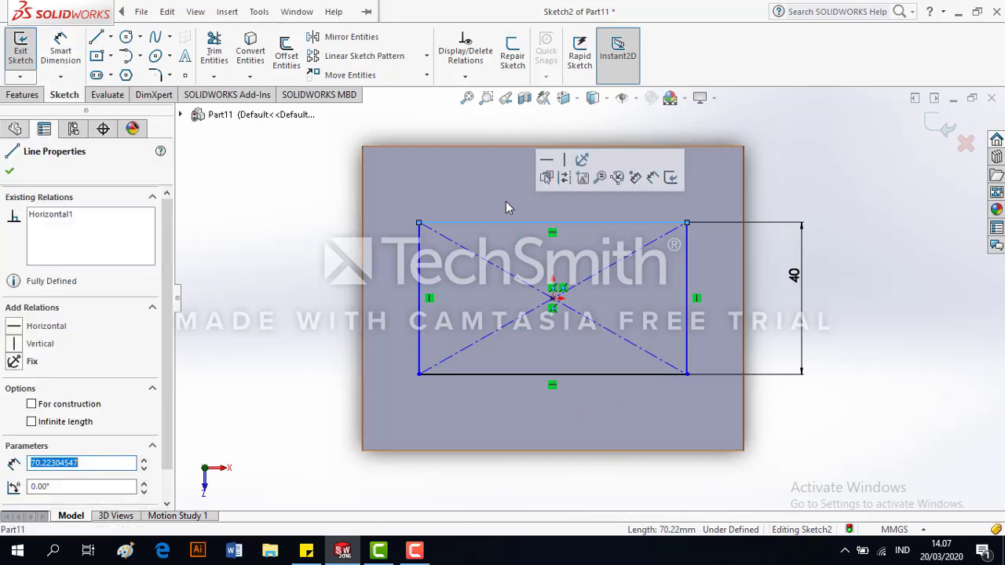
drag(500, 174, 649, 268)
click(569, 223)
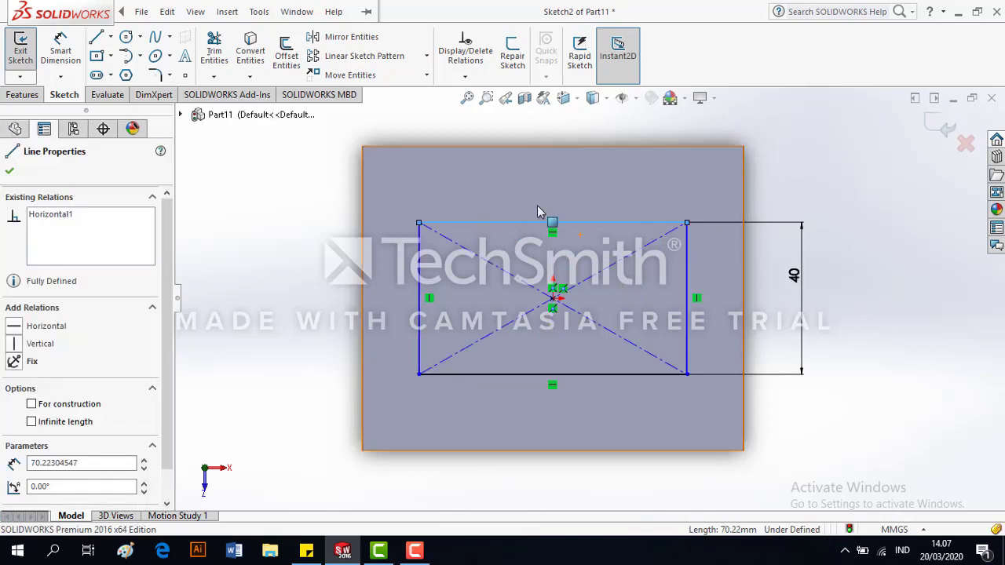
Step: Delete the 40 mm dimension from the rectangle and exit the sketch
click(856, 219)
drag(854, 411, 747, 163)
key(Delete)
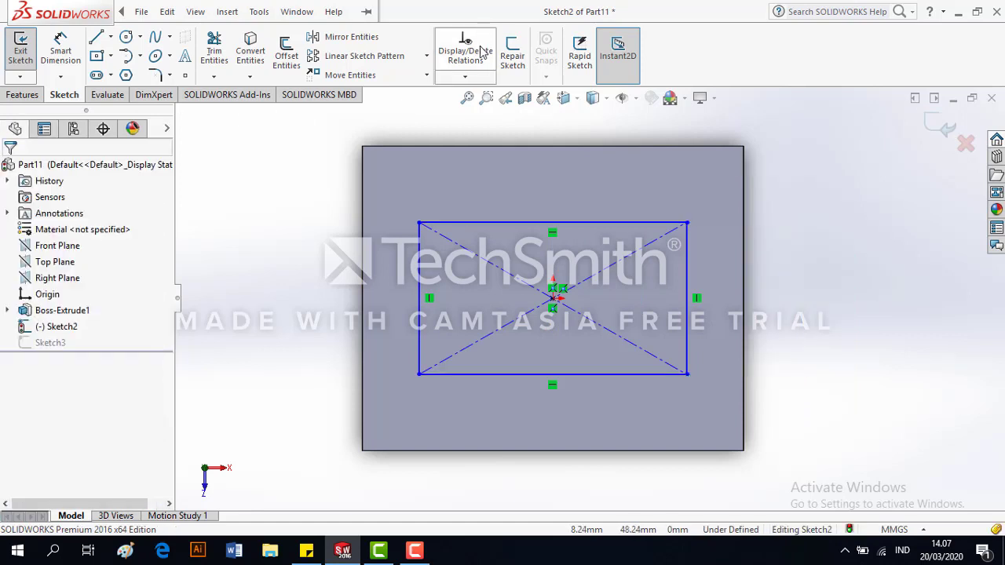
click(946, 132)
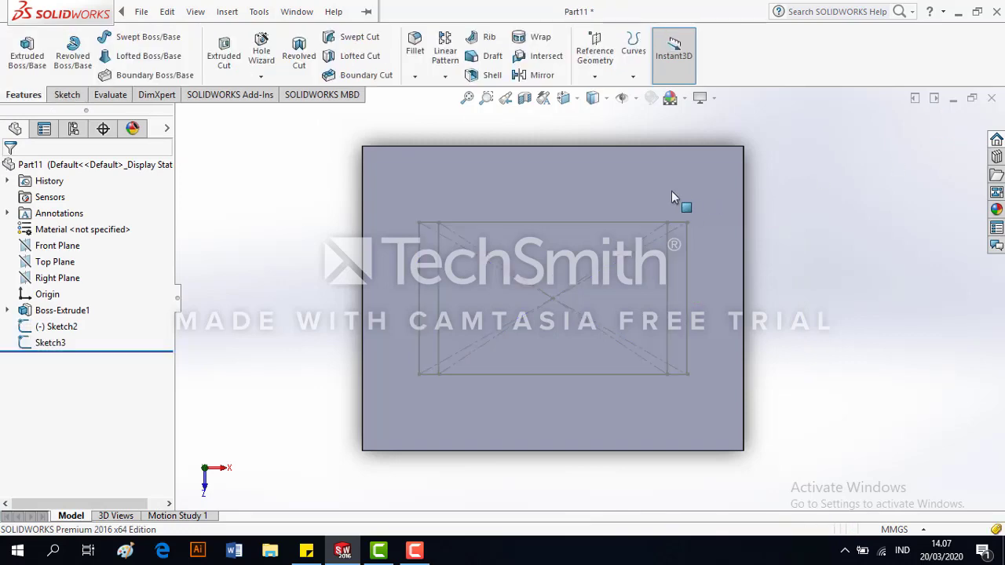
Step: Create a reference plane offset 75 mm from the block's bottom face, with the offset flipped so the plane lies inside the block
middle_drag(673, 136, 699, 290)
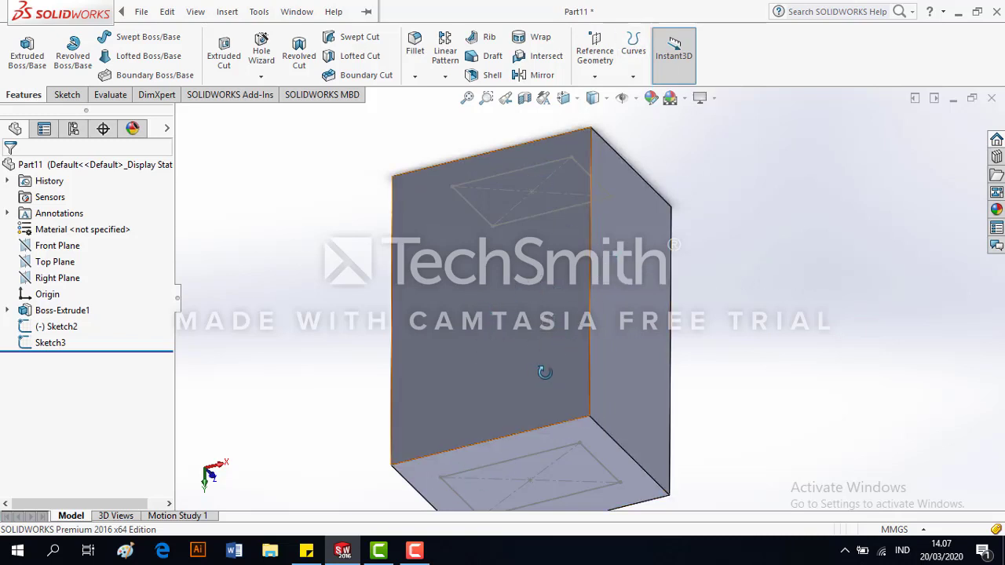
middle_drag(544, 372, 581, 356)
middle_drag(548, 368, 526, 334)
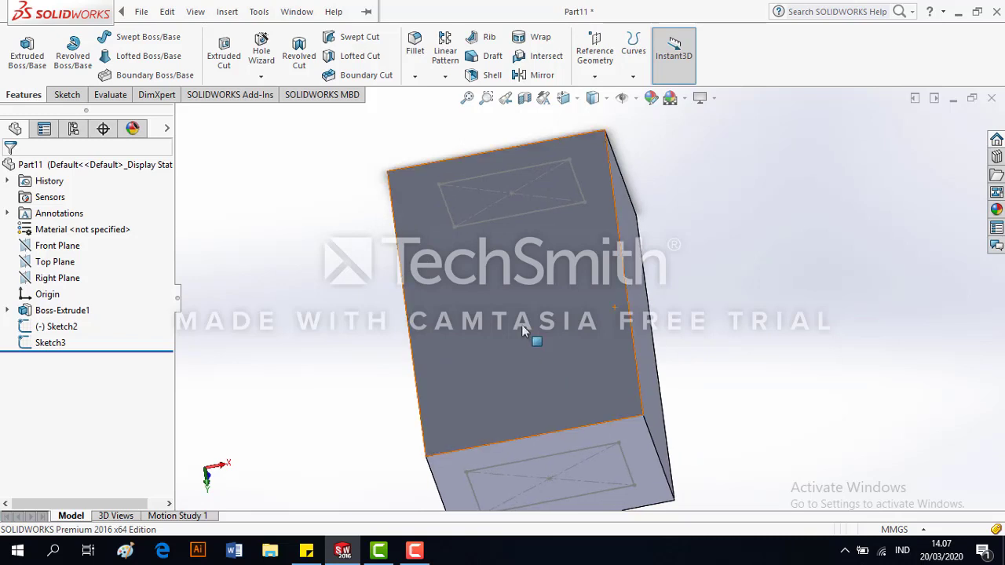
click(598, 50)
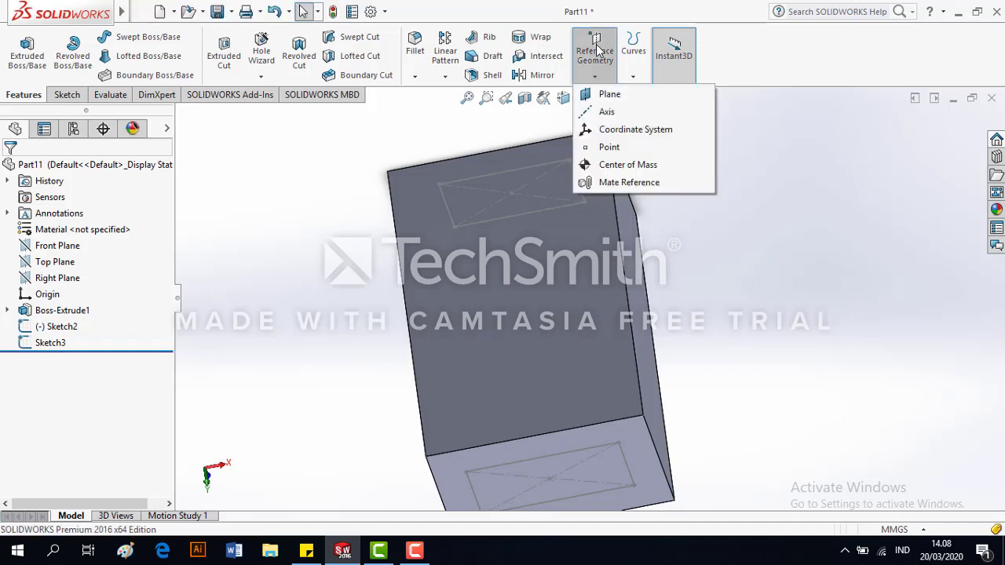
click(609, 95)
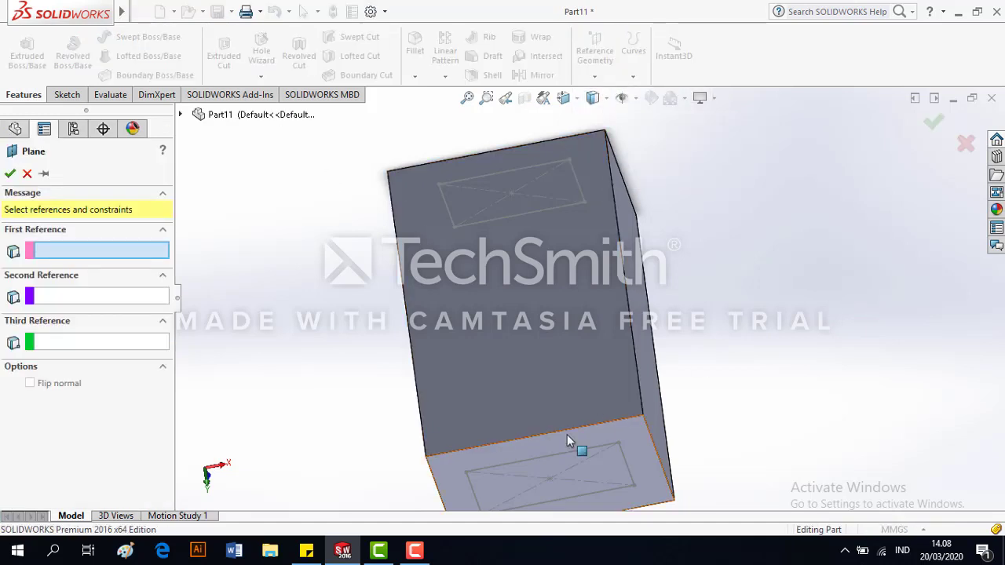
middle_drag(633, 436, 651, 330)
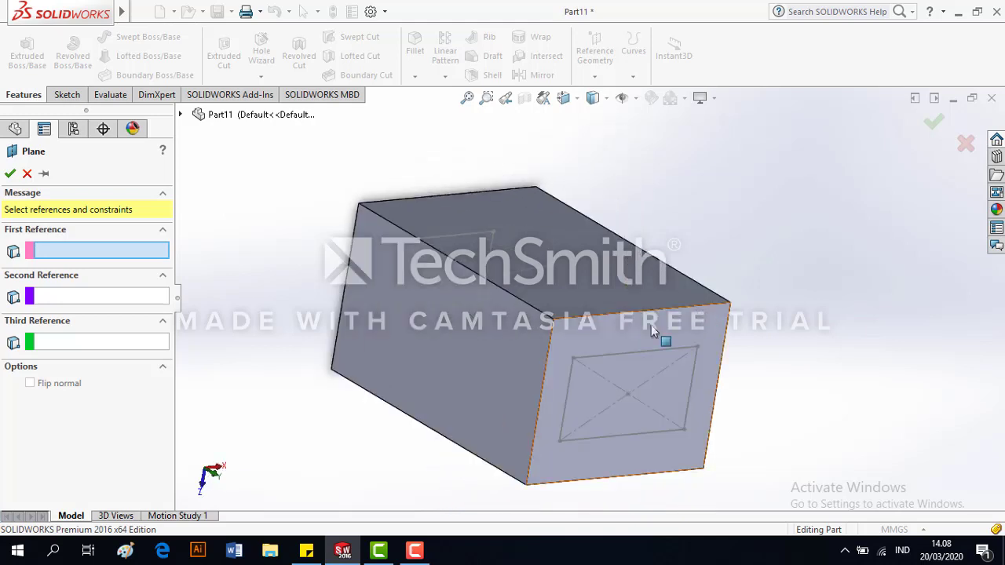
middle_drag(571, 336, 762, 455)
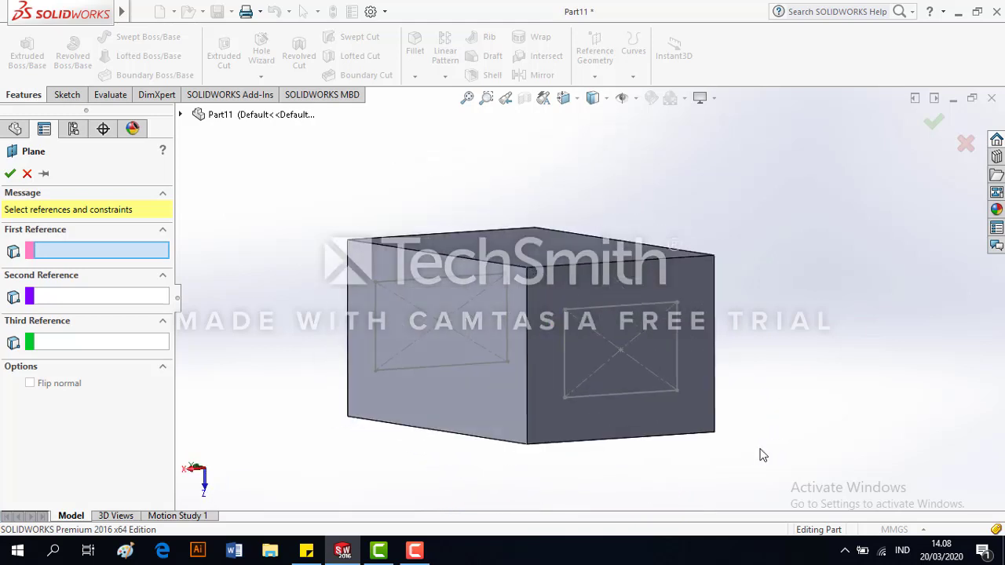
click(618, 285)
middle_drag(395, 386, 478, 388)
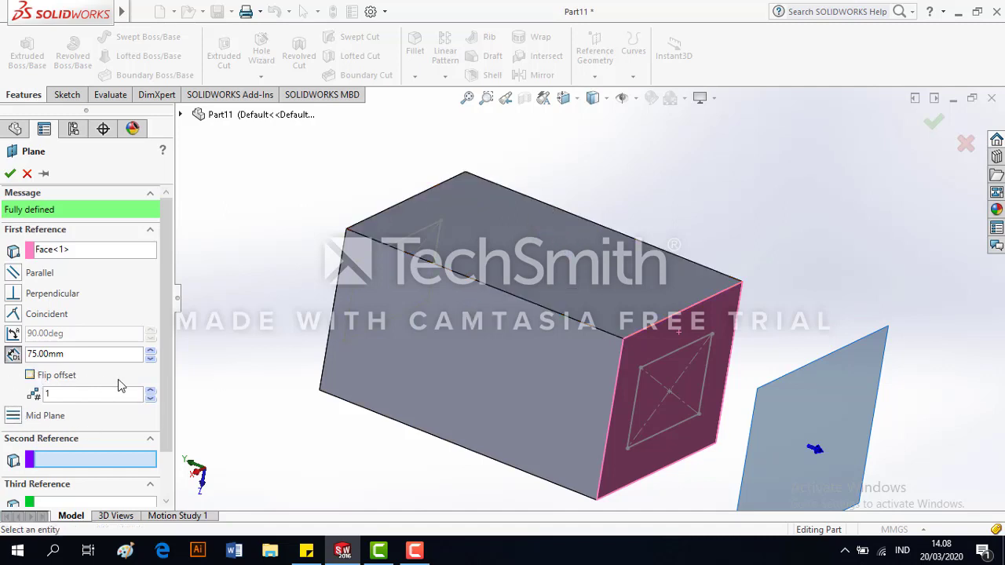
click(39, 373)
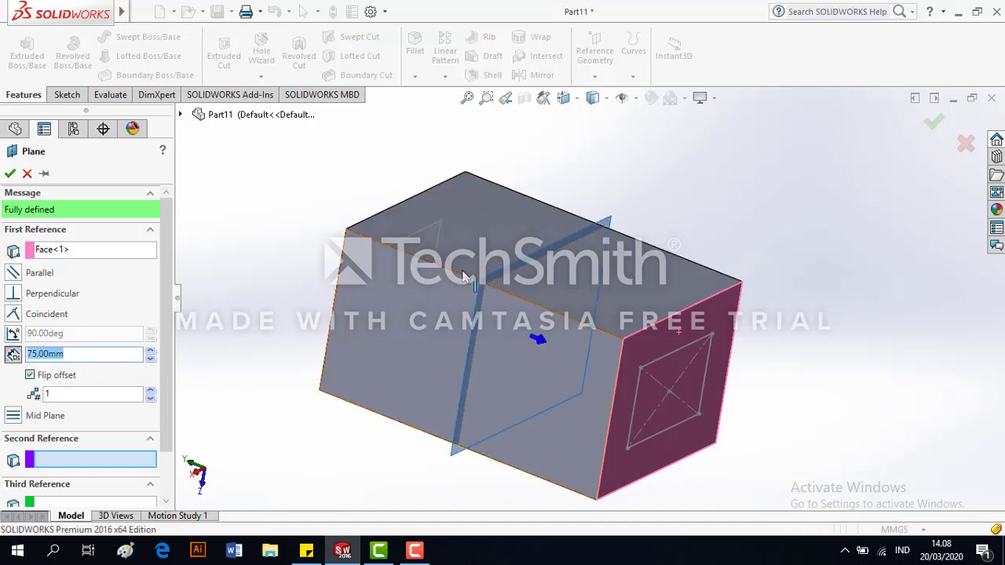
middle_drag(464, 278, 467, 384)
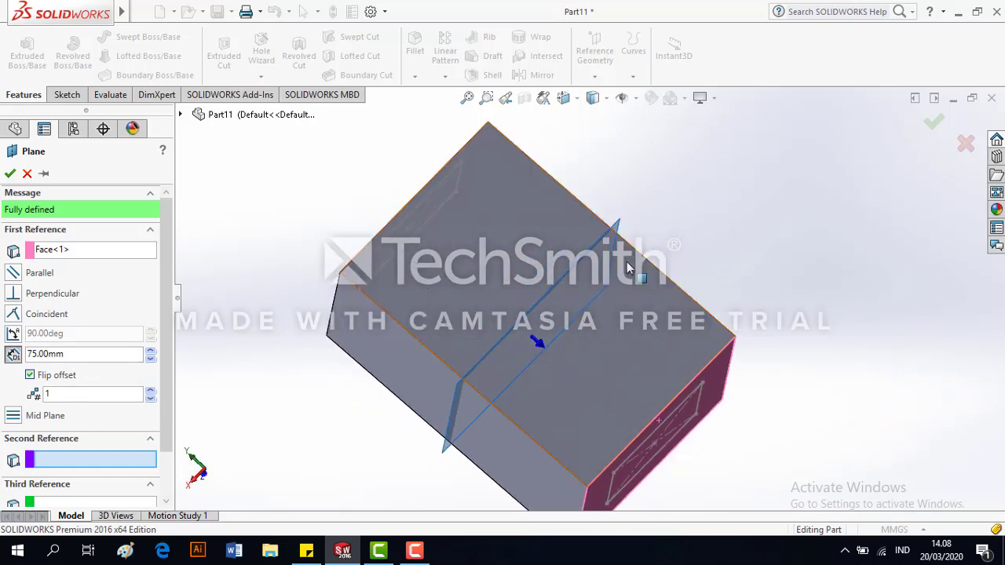
middle_drag(612, 291, 611, 316)
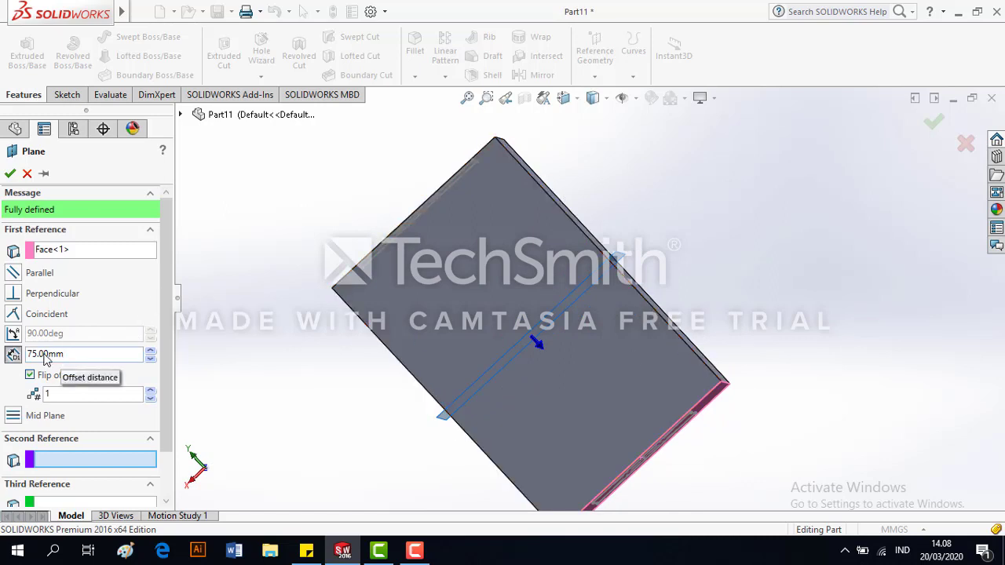
click(9, 174)
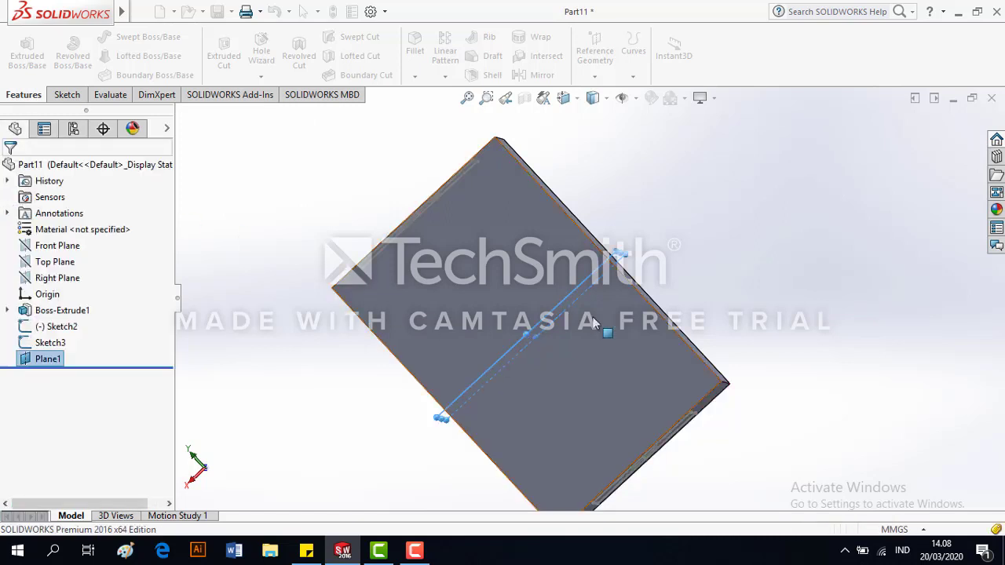
Step: Start a new sketch on the reference plane inside the block and view it straight on
middle_drag(549, 354, 517, 327)
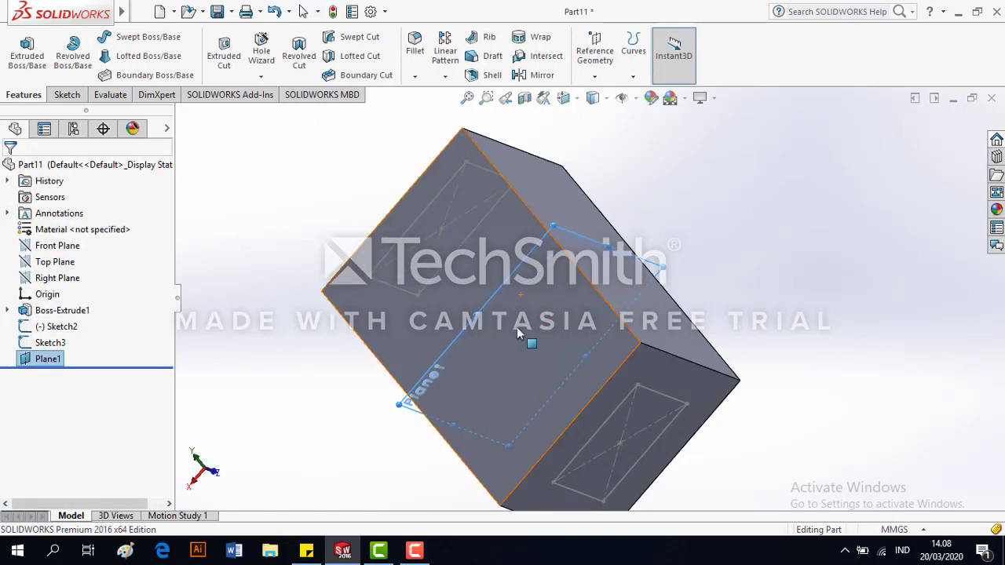
click(67, 95)
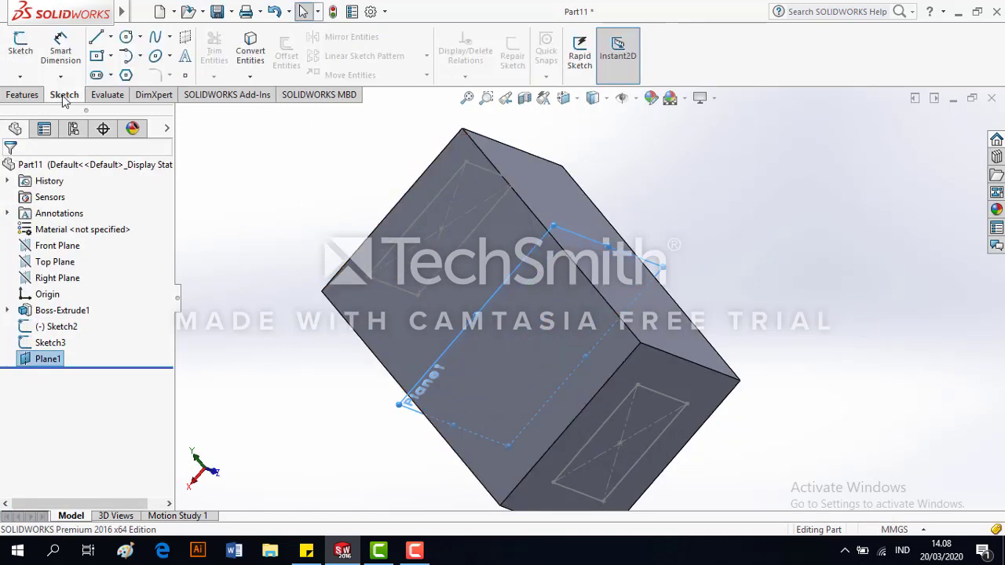
click(17, 47)
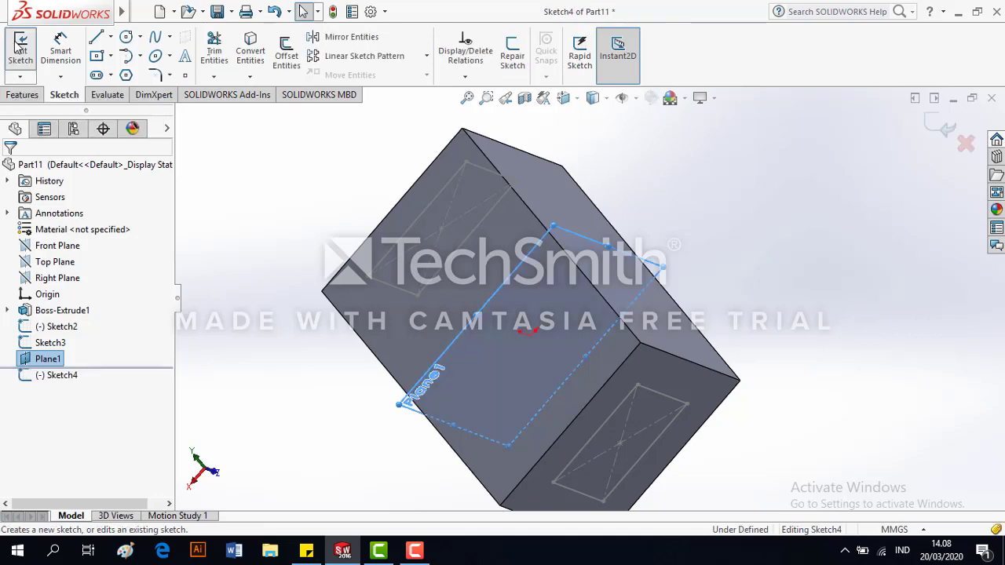
click(578, 99)
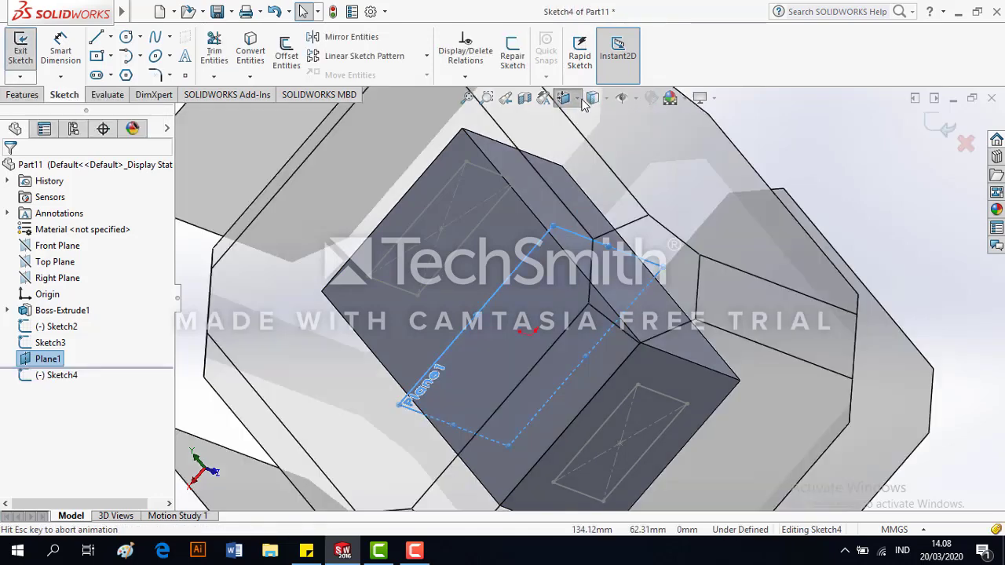
click(646, 182)
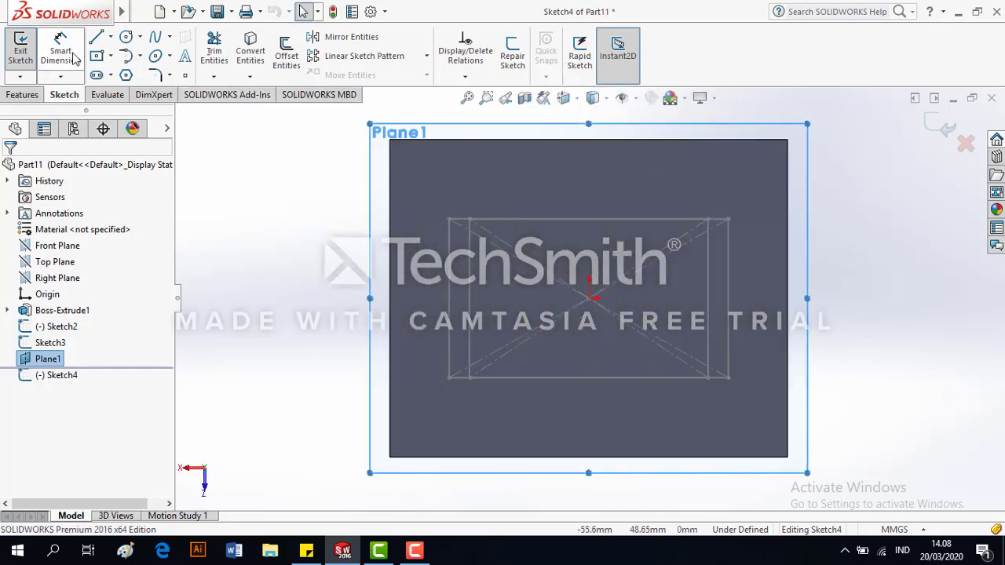
Step: Sketch a circle about 33 mm in diameter centred on the origin on the reference plane
click(130, 37)
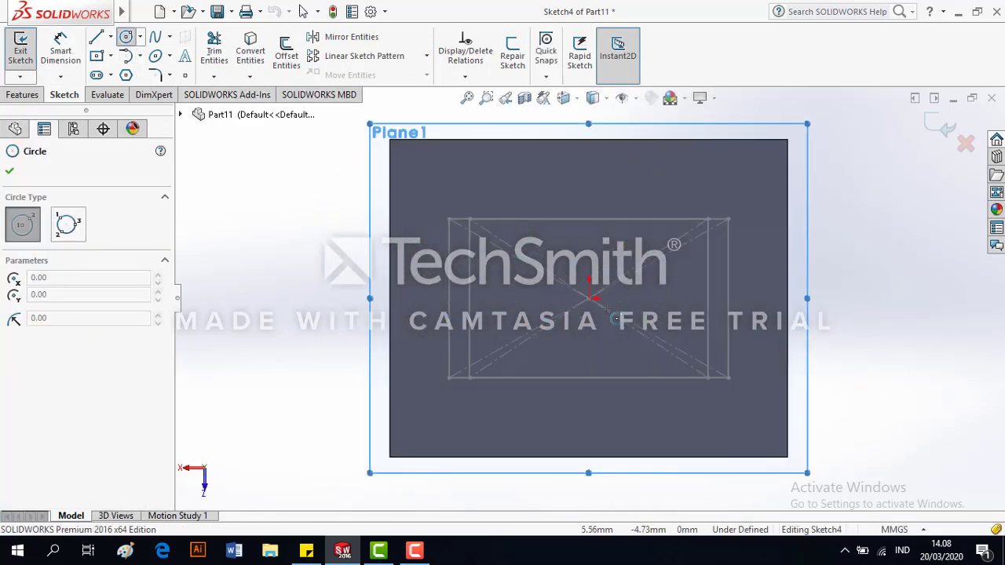
click(589, 298)
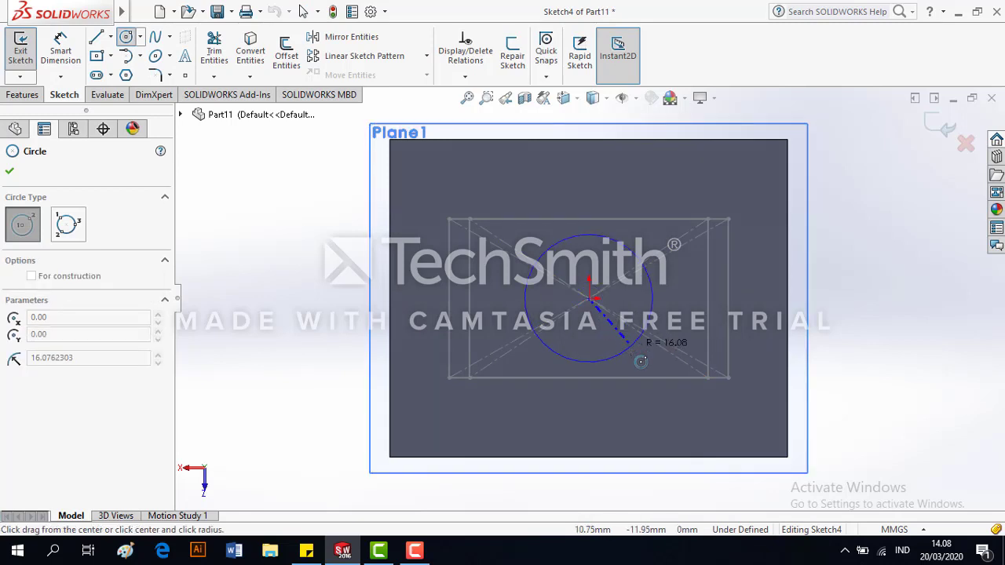
click(634, 346)
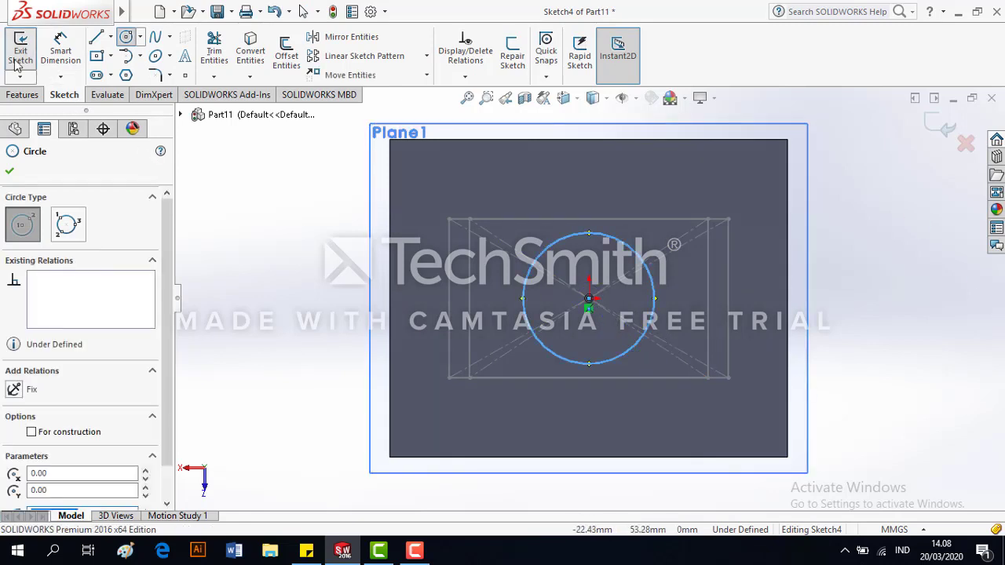
Step: Set the circle's diameter to 40 mm and exit the sketch
key(Escape)
click(631, 252)
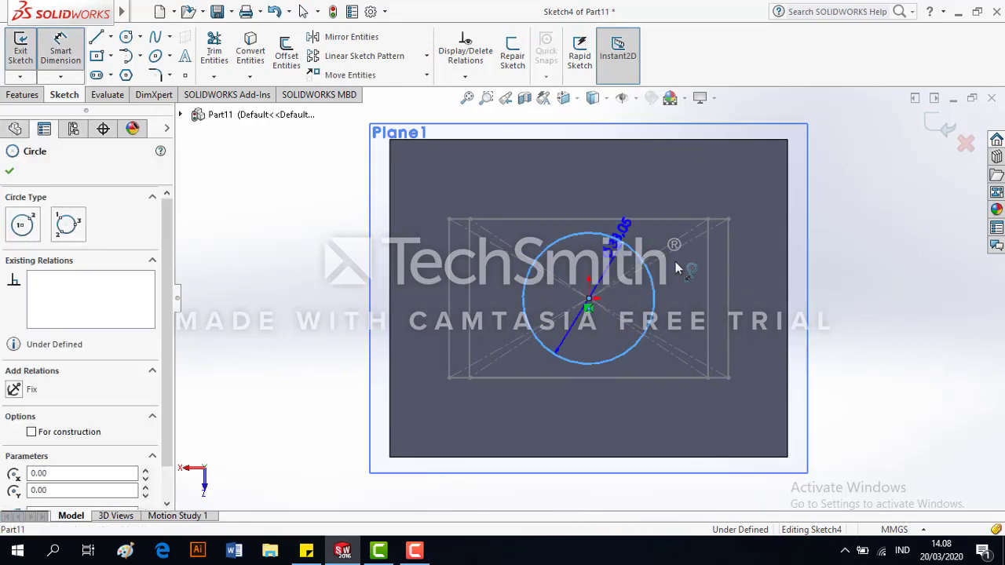
click(836, 308)
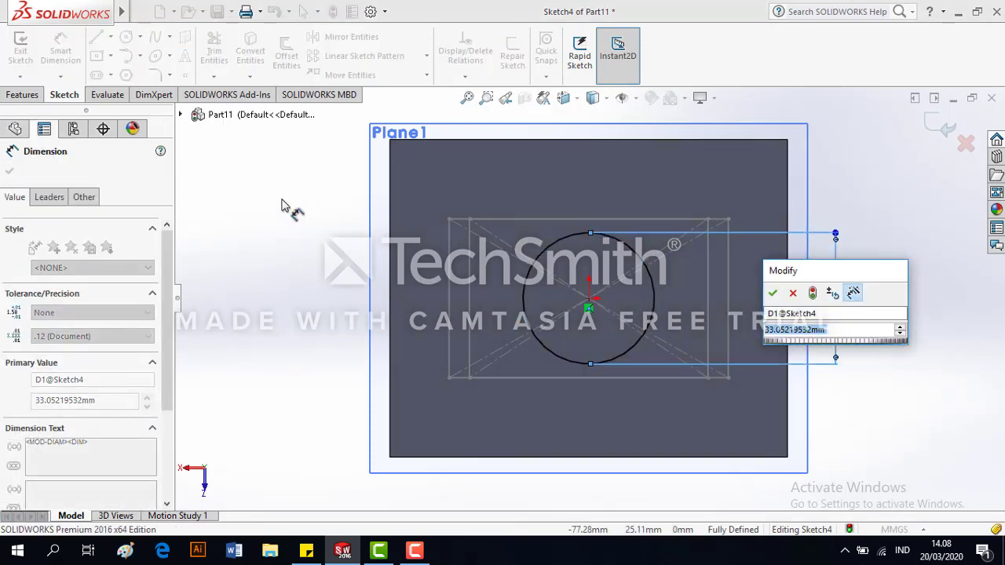
text(40)
key(Return)
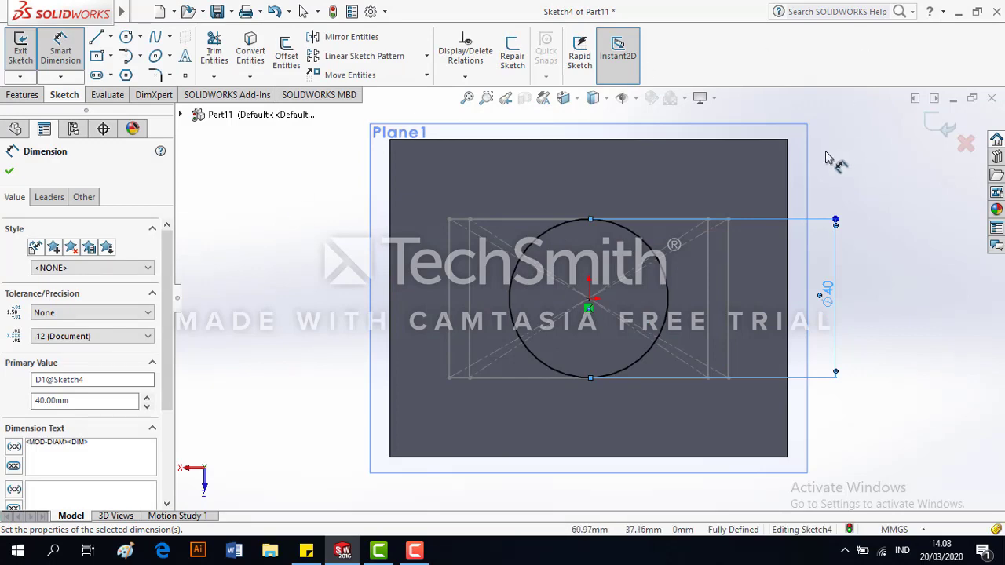
click(942, 127)
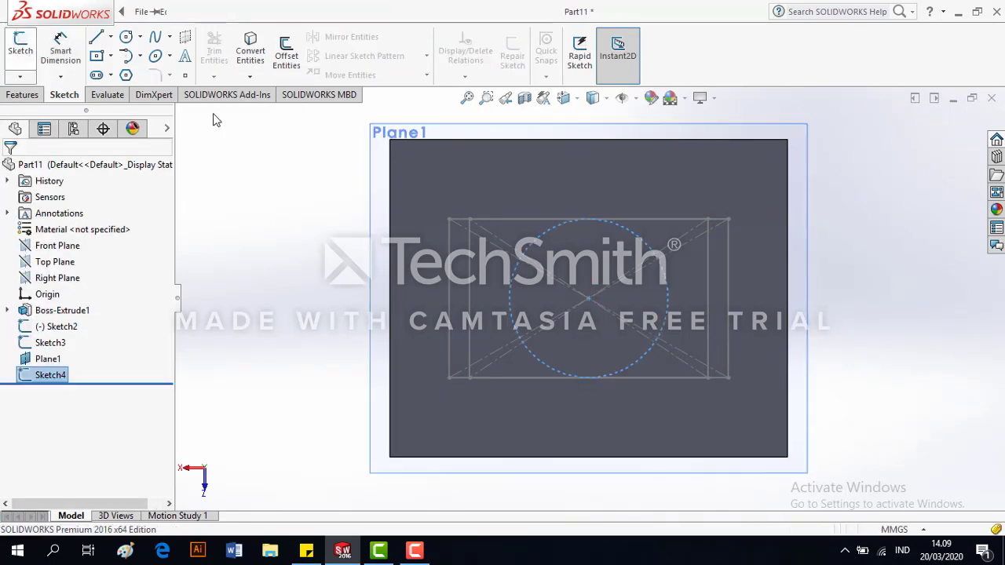
Step: Start a Lofted Cut with the near face's rectangle, the circle on the middle plane and the opposite face's rectangle as profiles, in that order
middle_drag(265, 198, 625, 200)
scroll(625, 200, up, 3)
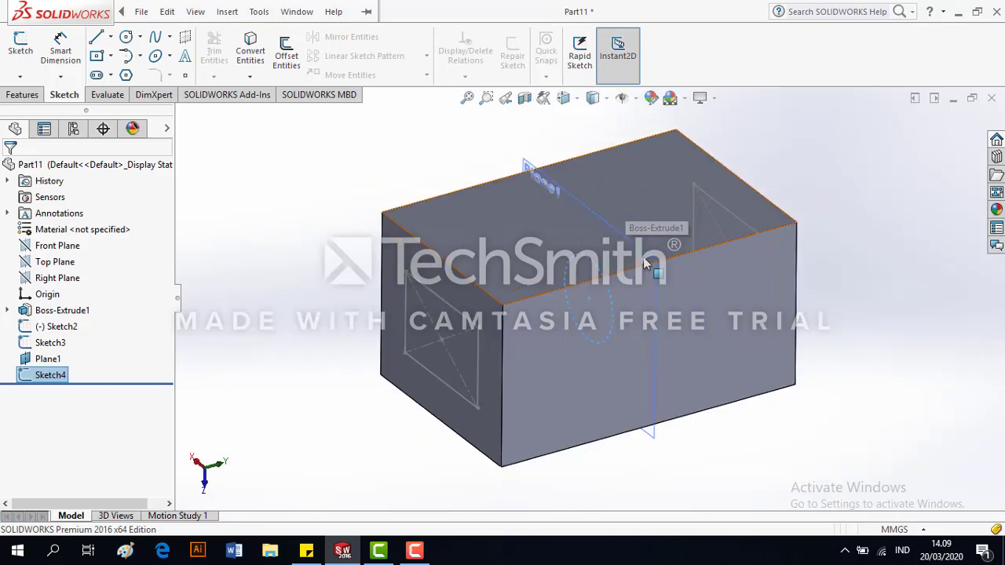
middle_drag(644, 264, 669, 247)
click(363, 261)
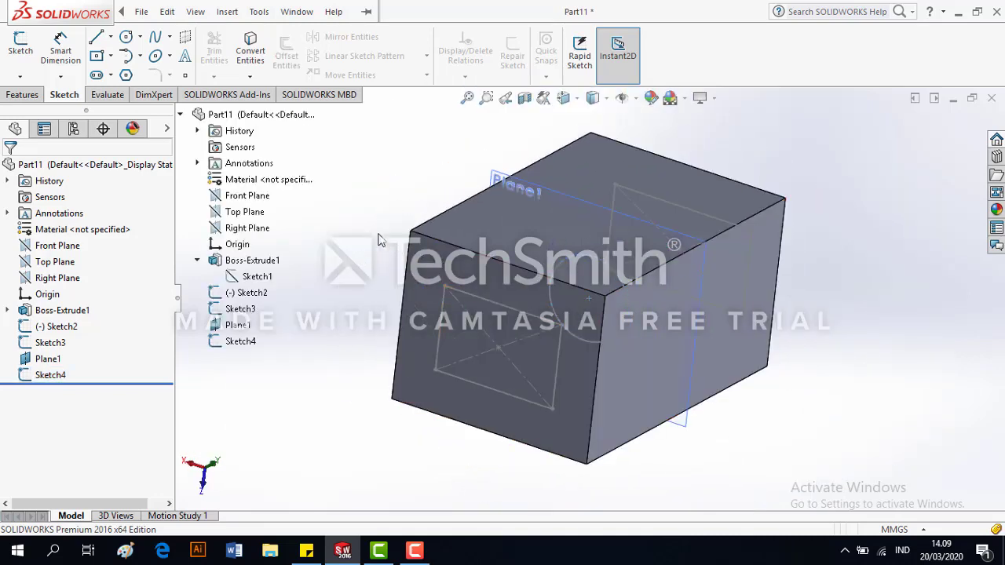
click(23, 94)
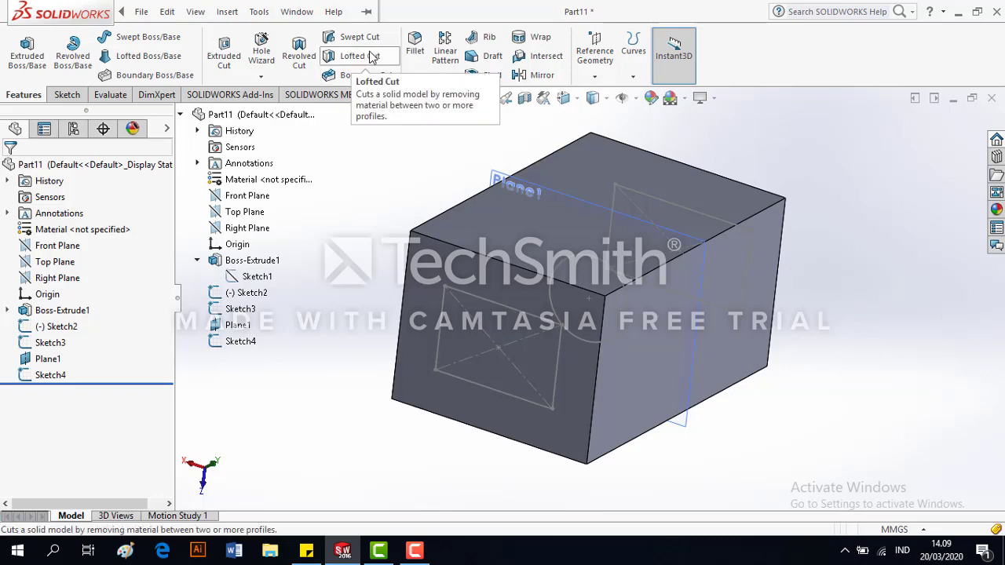
right_click(373, 61)
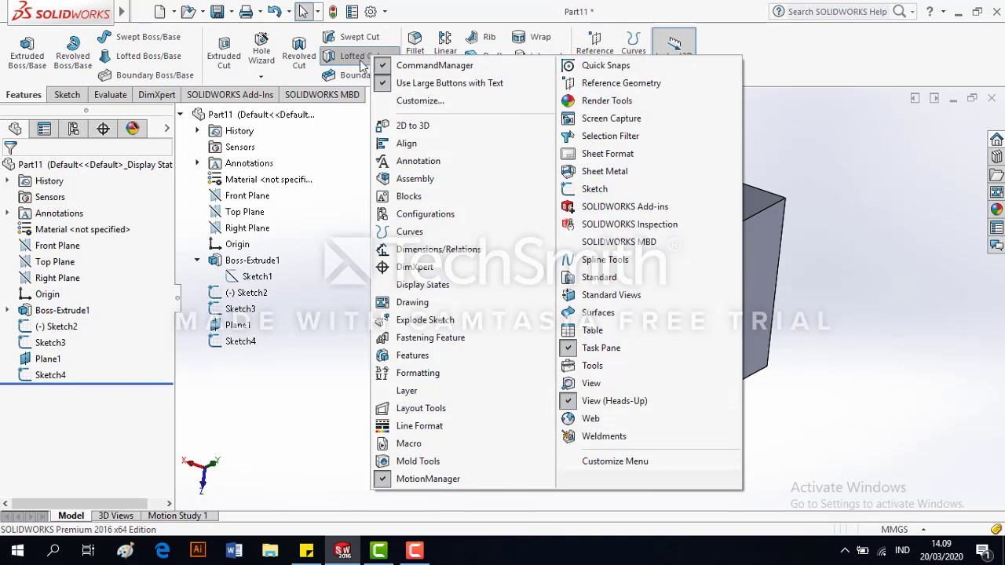
click(361, 62)
mouse_move(513, 354)
middle_down()
mouse_move(475, 330)
mouse_move(487, 346)
middle_up()
click(486, 337)
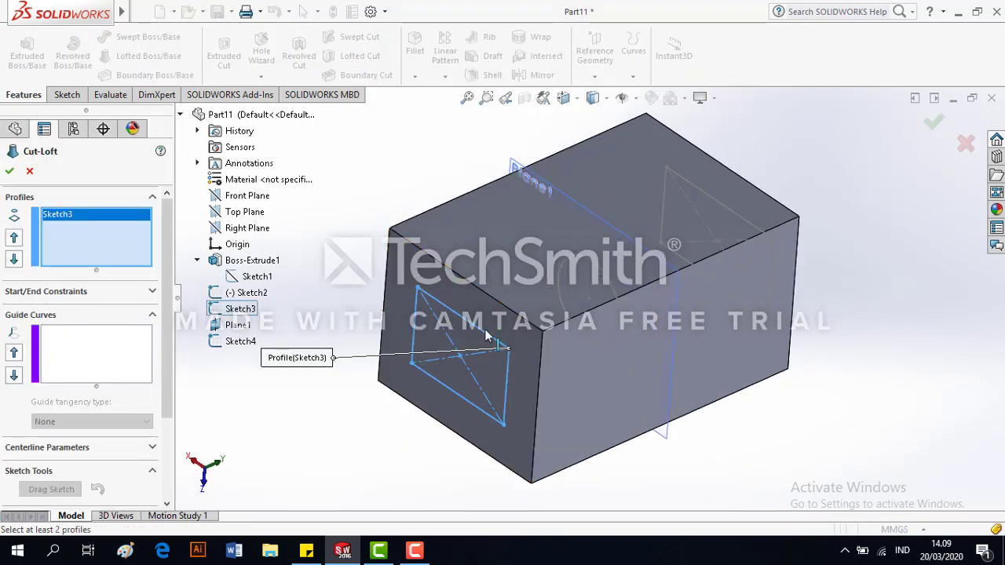
click(559, 283)
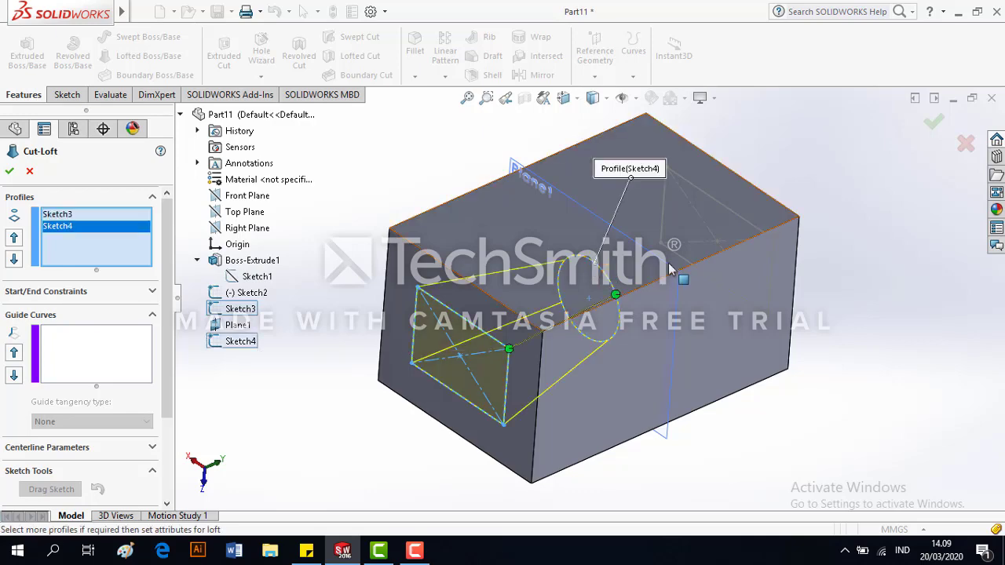
click(703, 193)
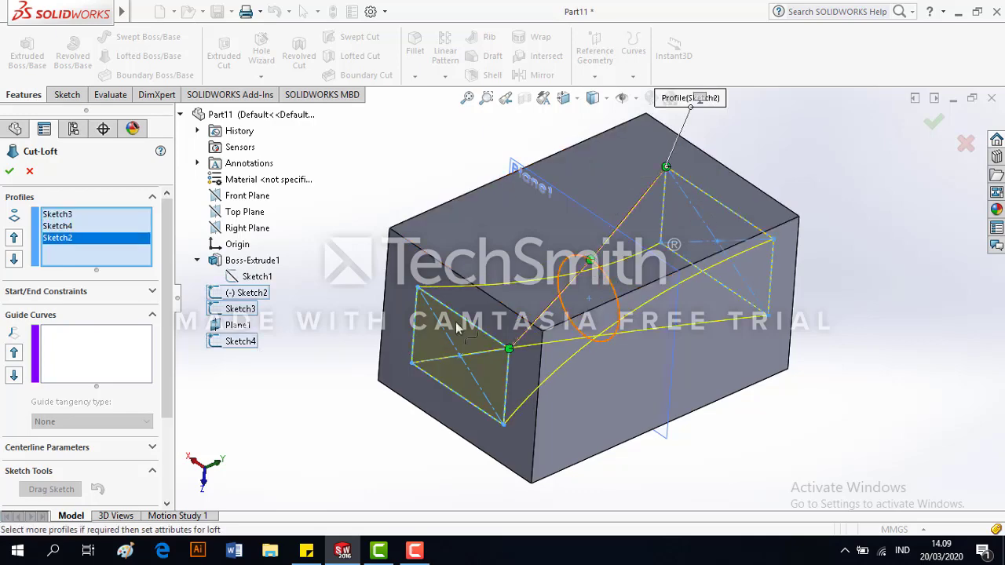
Step: Move the loft connector on the last rectangle to the adjacent corner along its long side and complete the lofted cut
middle_drag(638, 343, 607, 254)
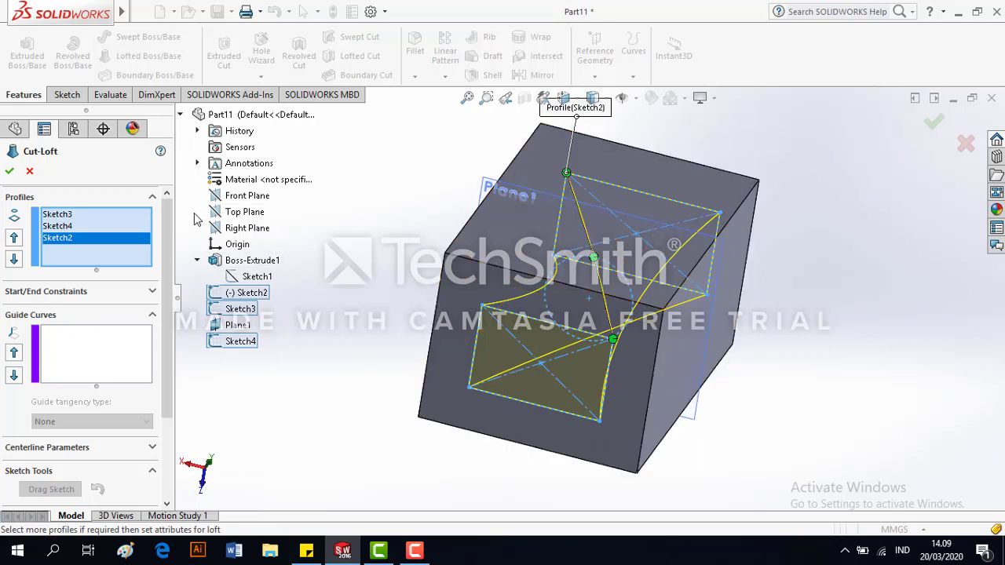
middle_drag(487, 187, 565, 264)
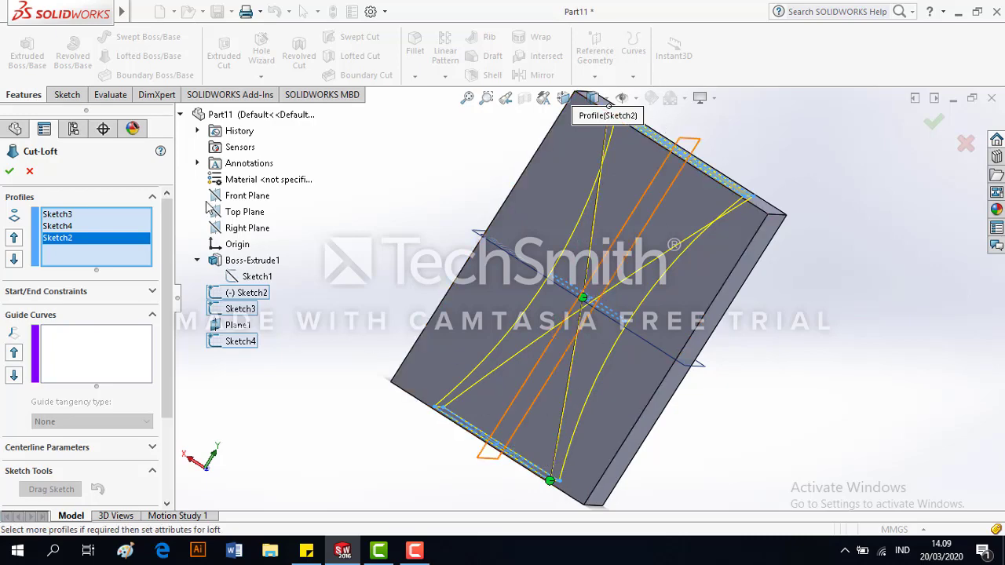
middle_drag(558, 261, 571, 353)
middle_drag(553, 422, 701, 210)
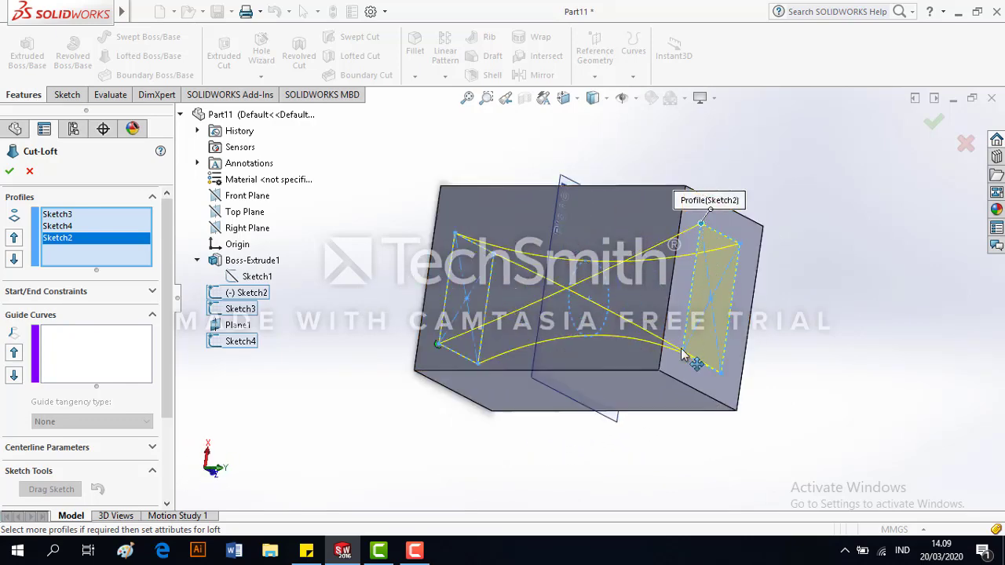
drag(681, 349, 682, 352)
middle_drag(694, 358, 702, 330)
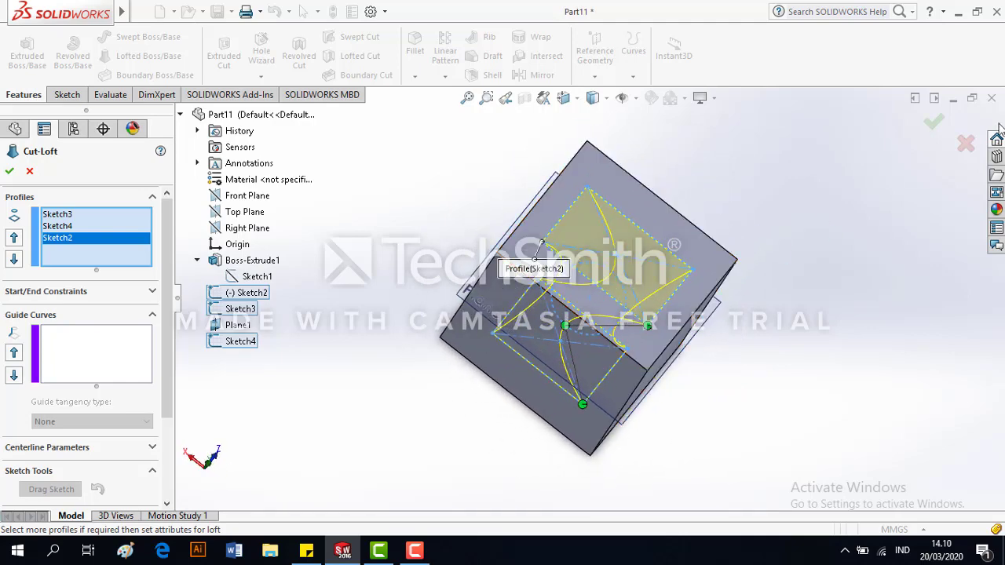
click(934, 126)
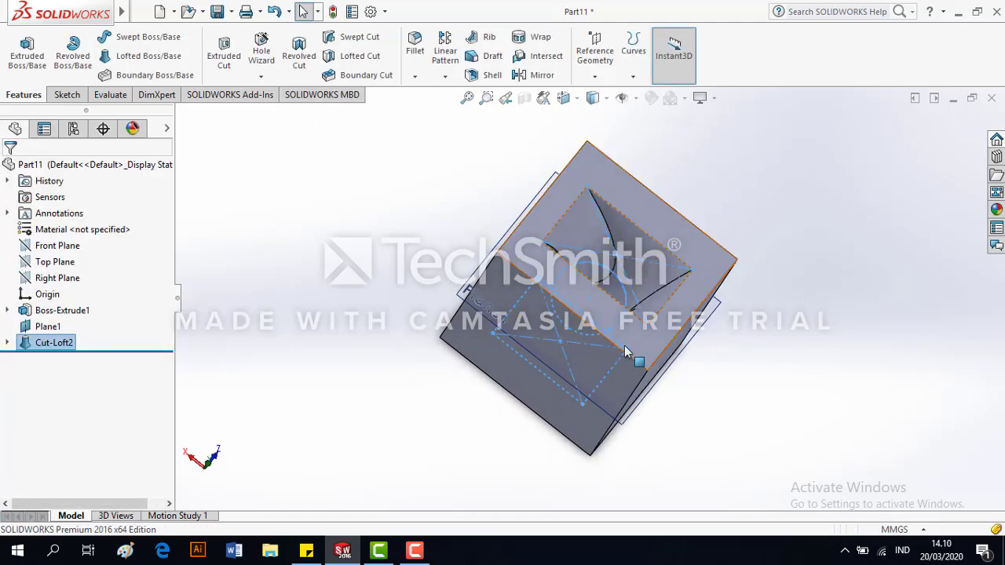
middle_drag(635, 357, 663, 275)
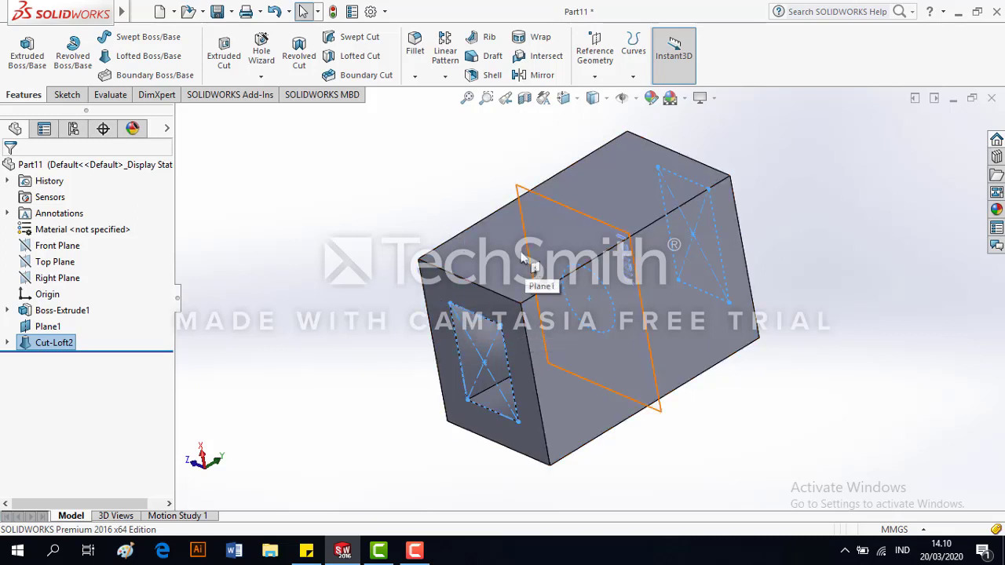
middle_drag(546, 377, 640, 233)
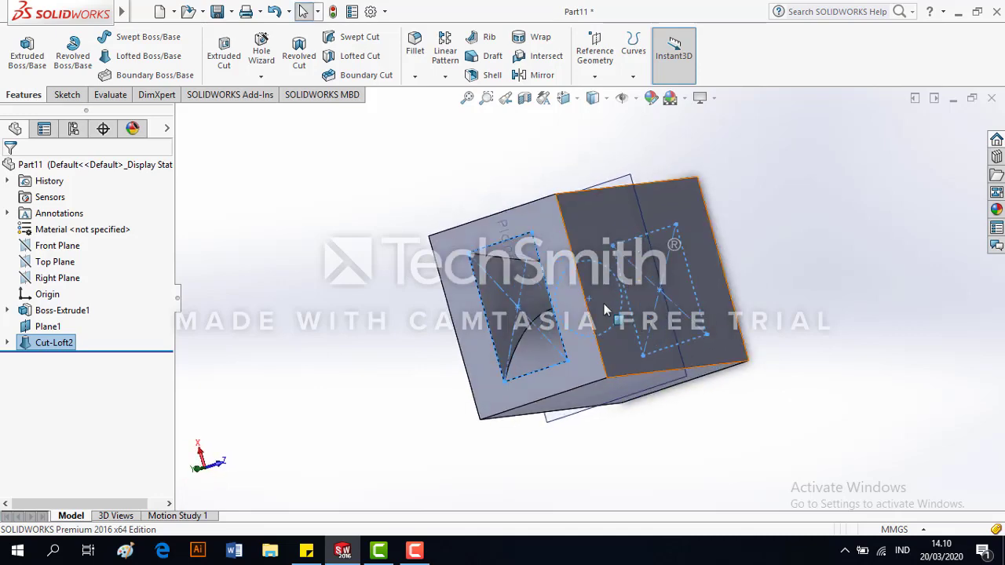